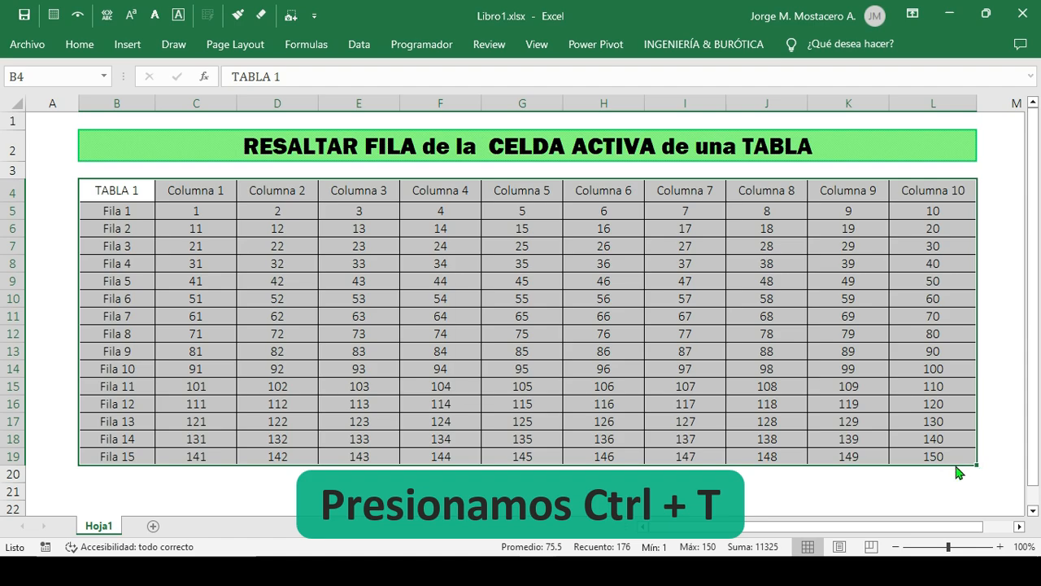
- Convert the range B4:L19 into a table with headers
key(ctrl+t)
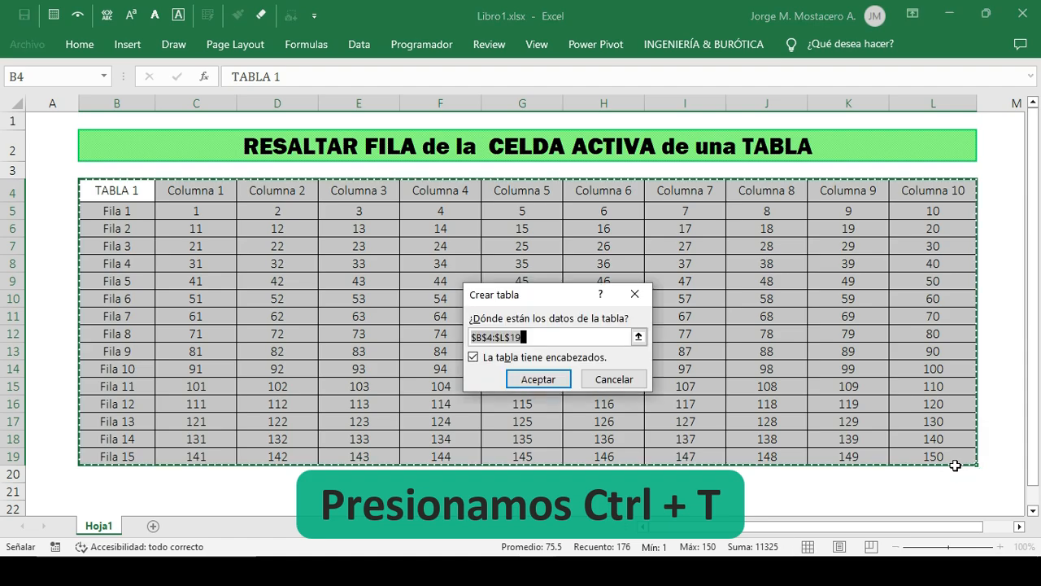
click(550, 380)
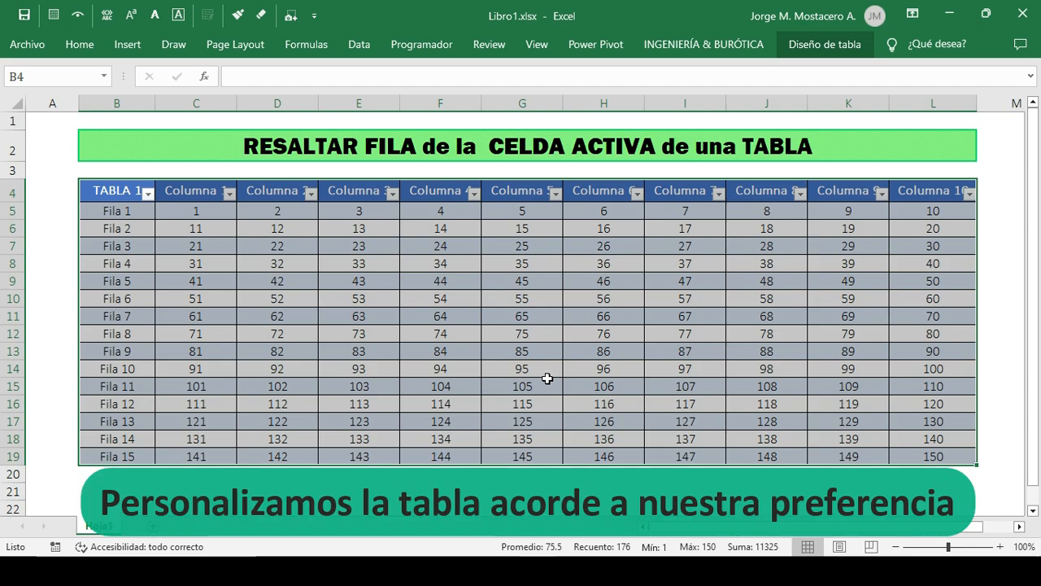
- Apply the custom table style with the black header row and turn off the table's filter buttons
click(844, 45)
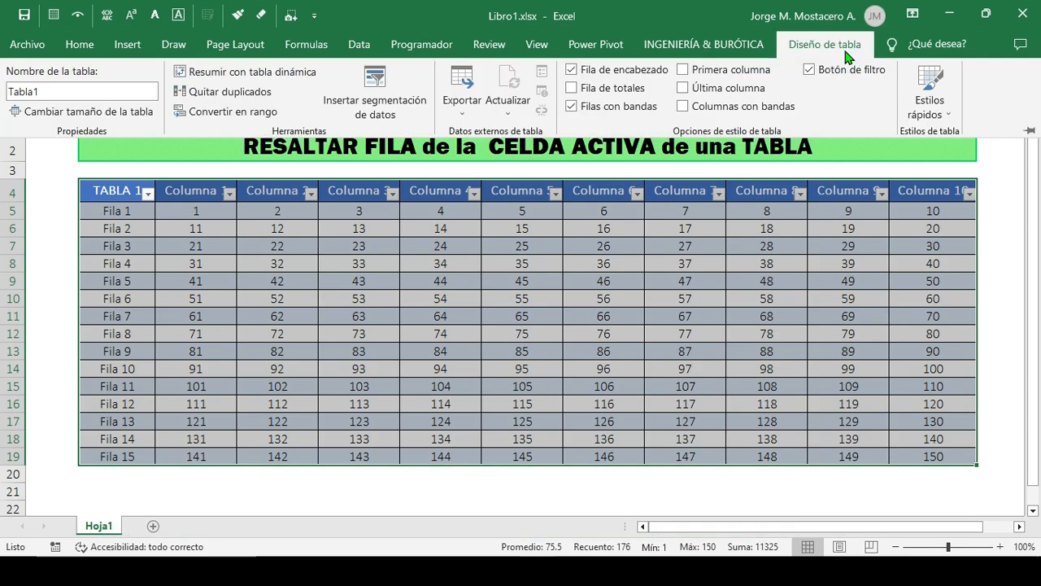
click(936, 114)
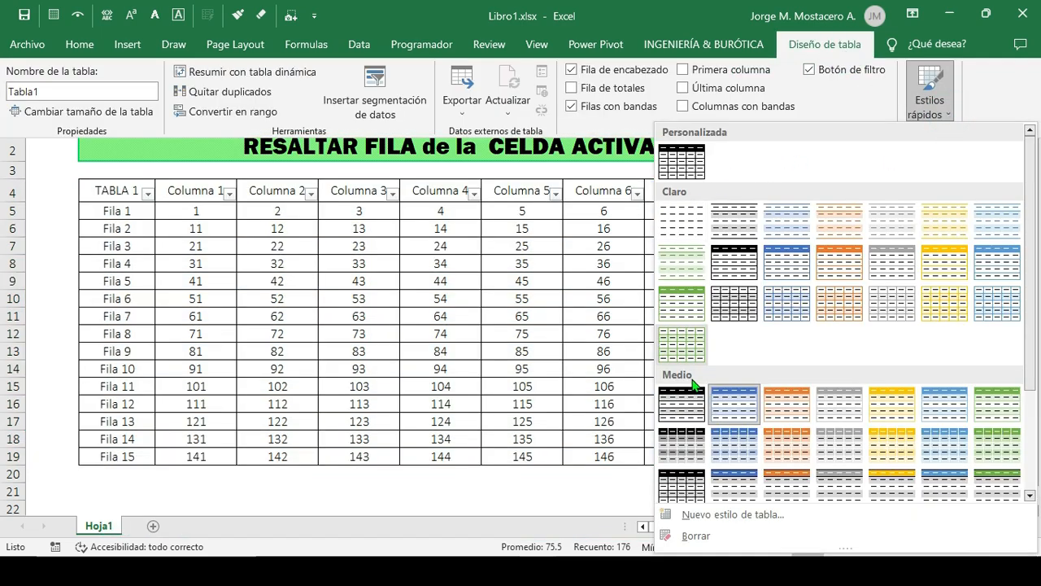
scroll(888, 326, down, 5)
scroll(911, 435, up, 5)
click(685, 169)
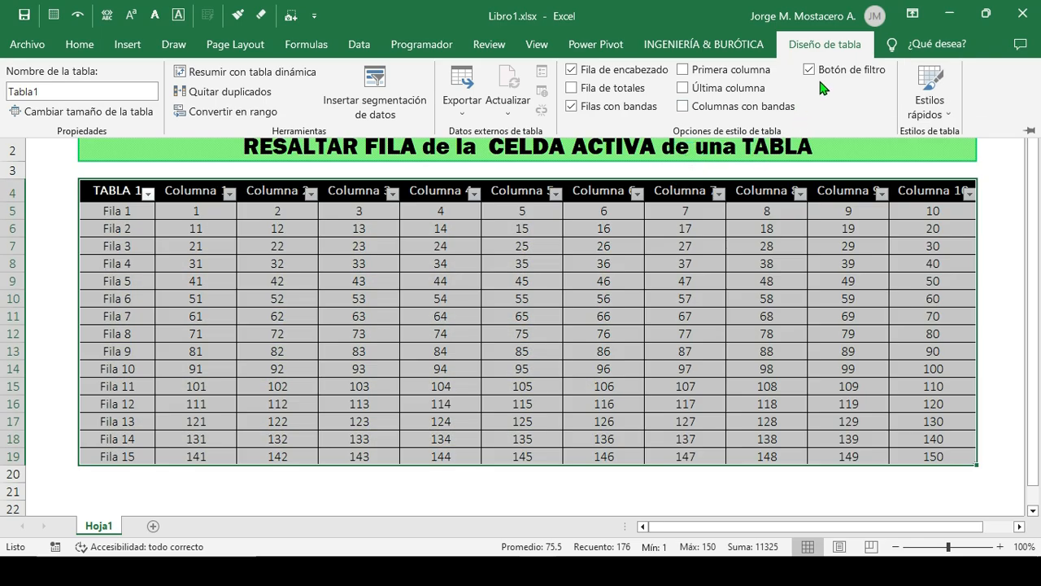
click(810, 73)
- Format the row labels in B5:B19 with a black fill and bold white text
drag(135, 204, 130, 448)
right_click(130, 449)
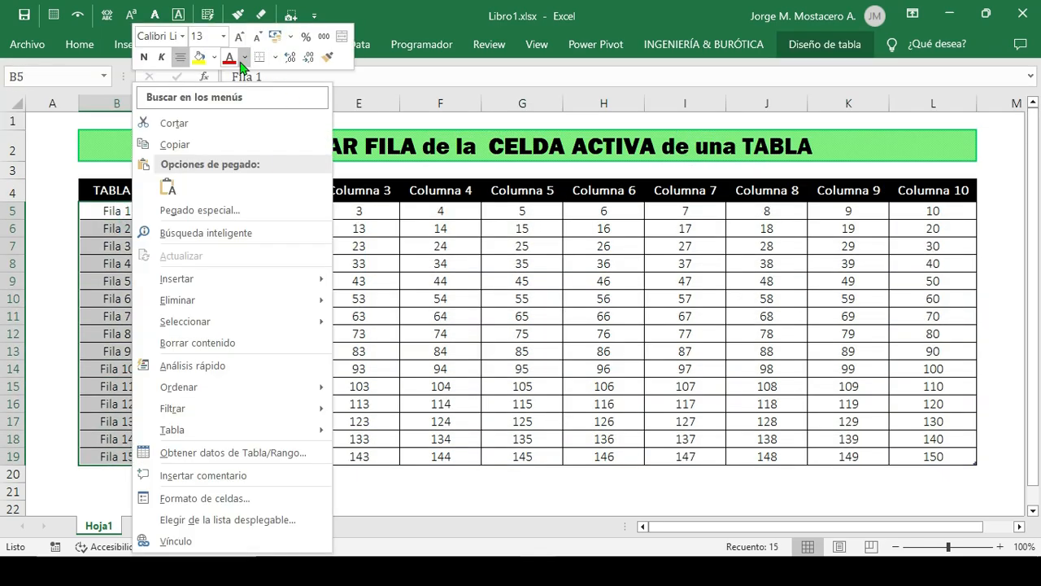
click(214, 57)
click(214, 95)
click(243, 57)
click(227, 99)
click(143, 57)
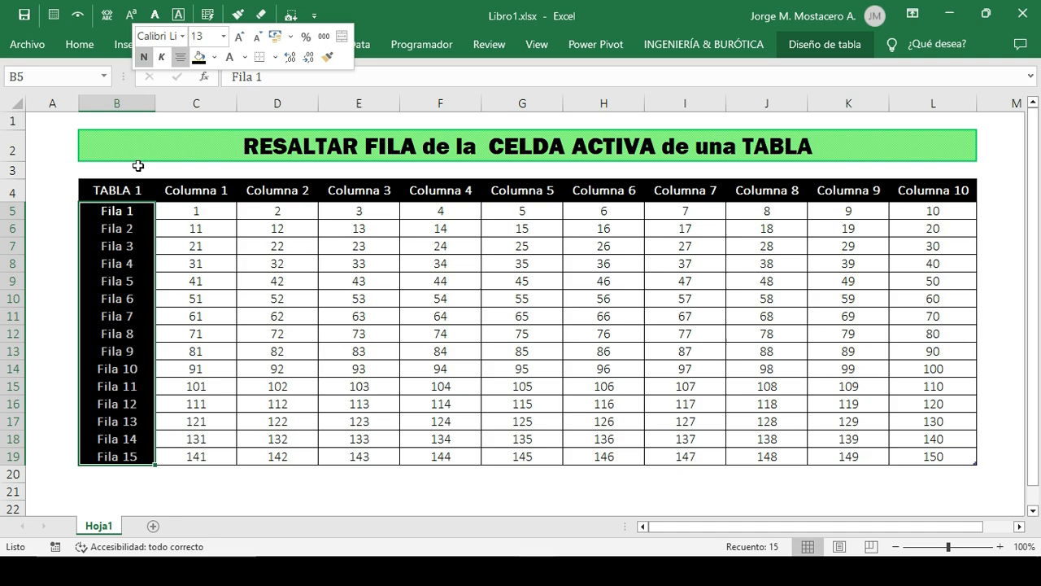
- Create a formula-based conditional formatting rule =FILA()=CELDA("FILA") for the data range C5:L19 and open its fill settings
click(167, 208)
click(167, 208)
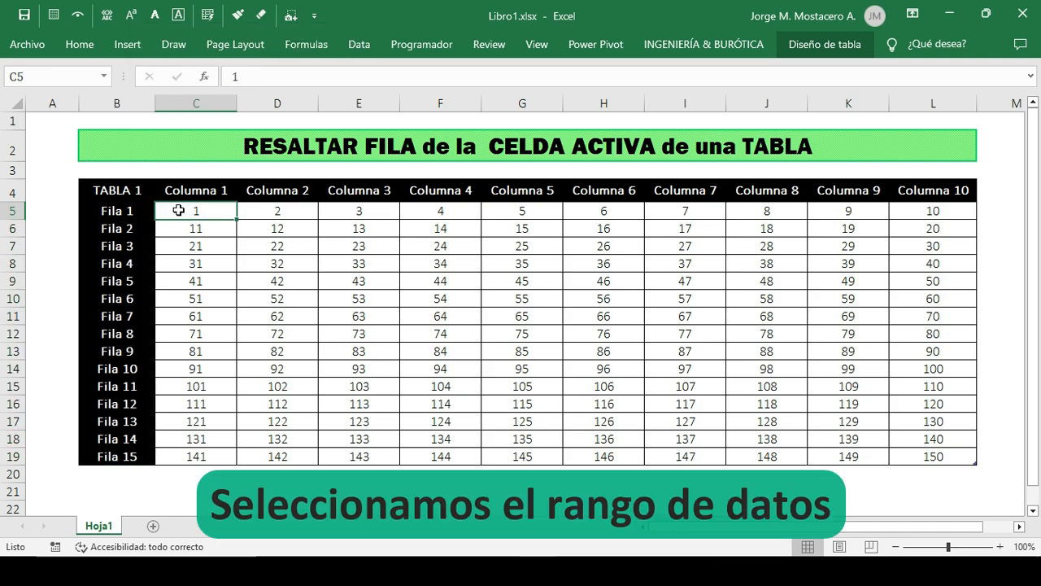
drag(182, 210, 953, 453)
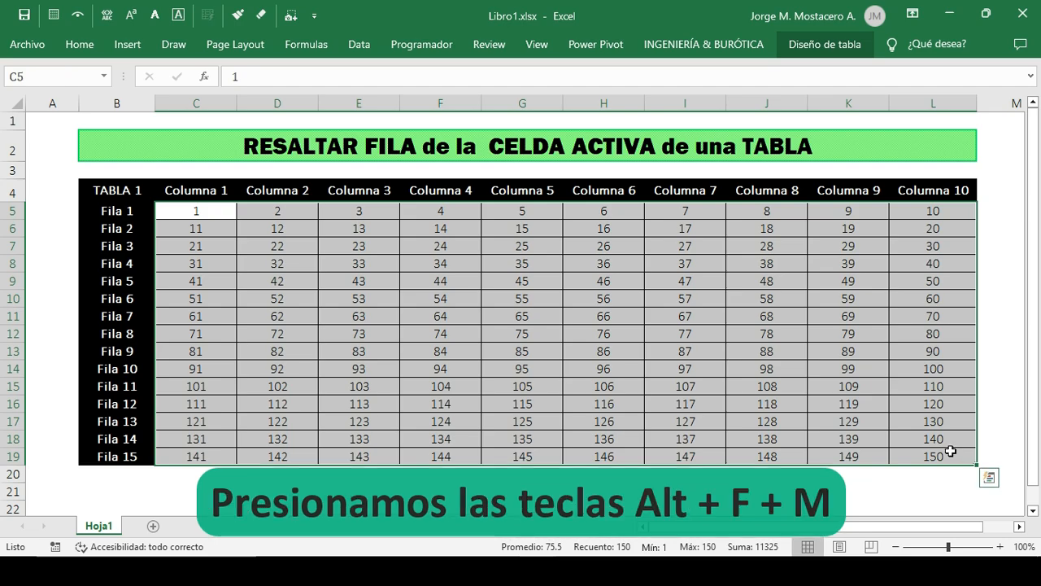
key(alt)
key(f)
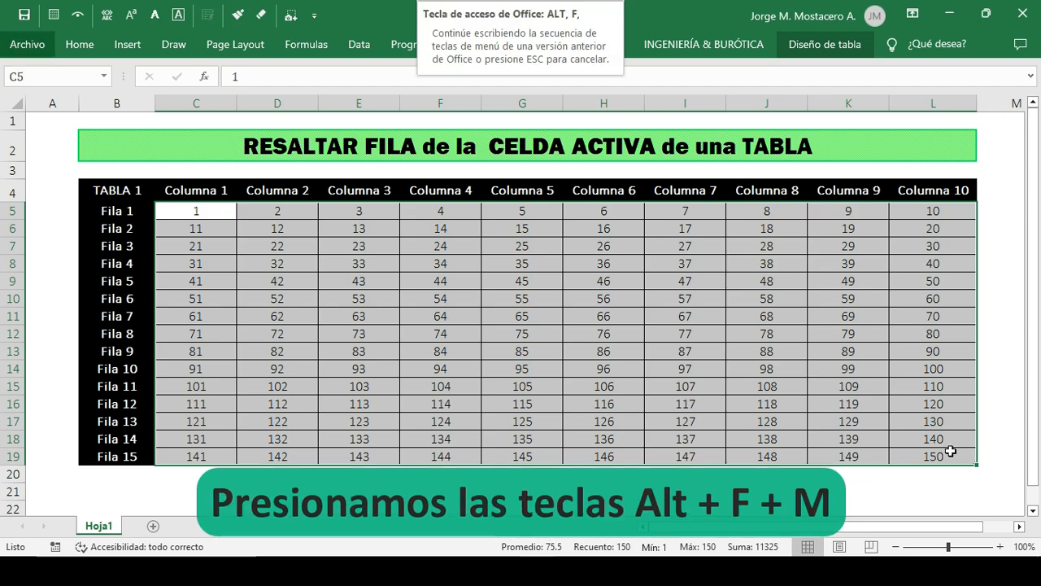
key(m)
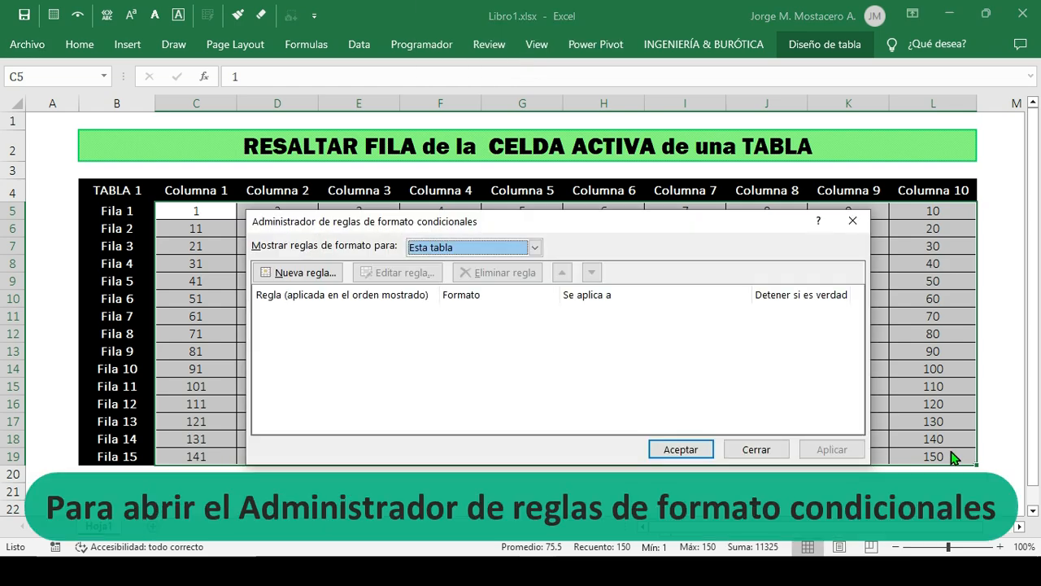
click(330, 273)
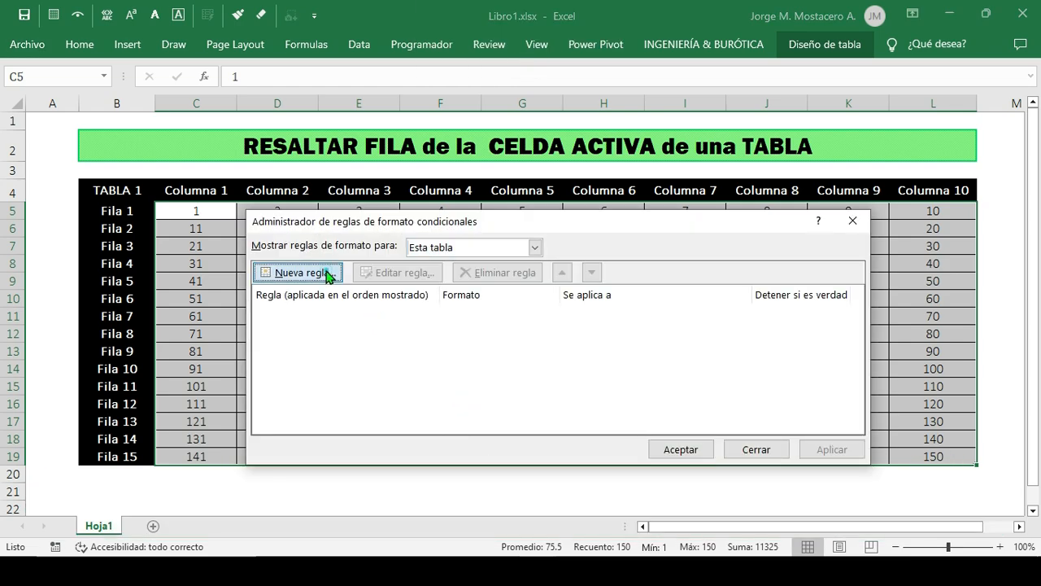
click(360, 298)
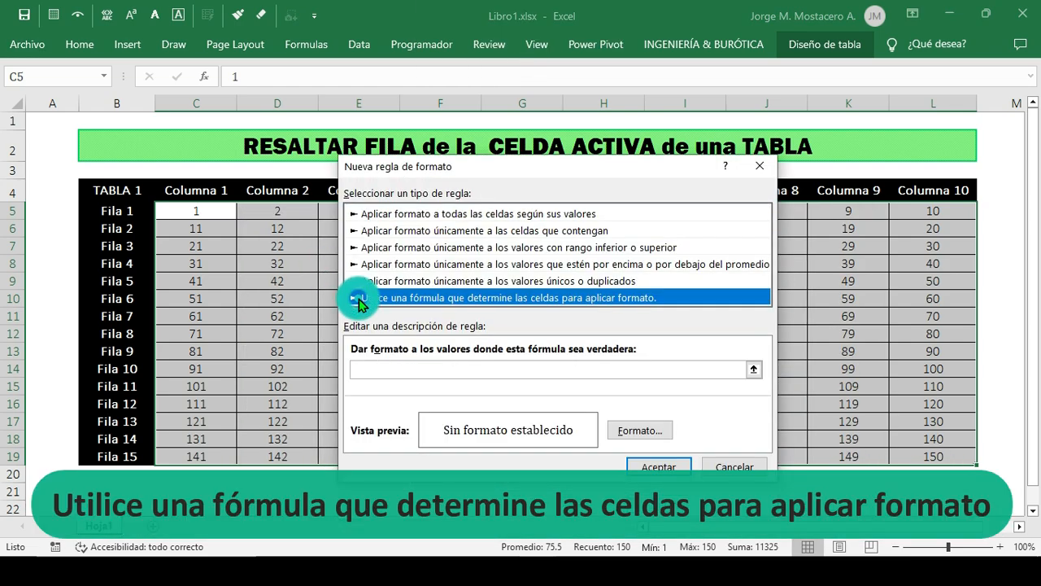
click(356, 368)
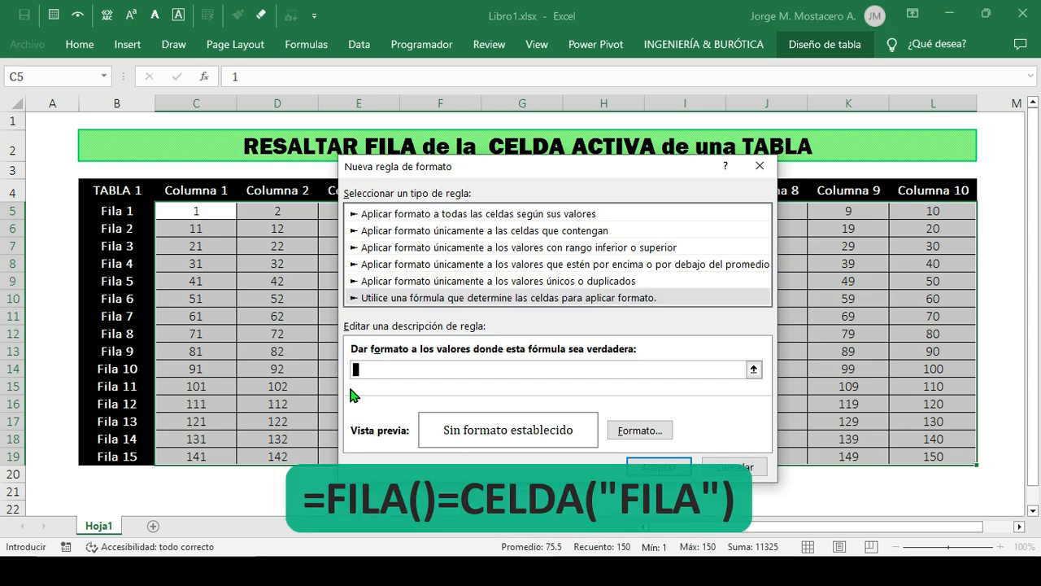
text(=FILA()=CELDA("FILA)
click(660, 435)
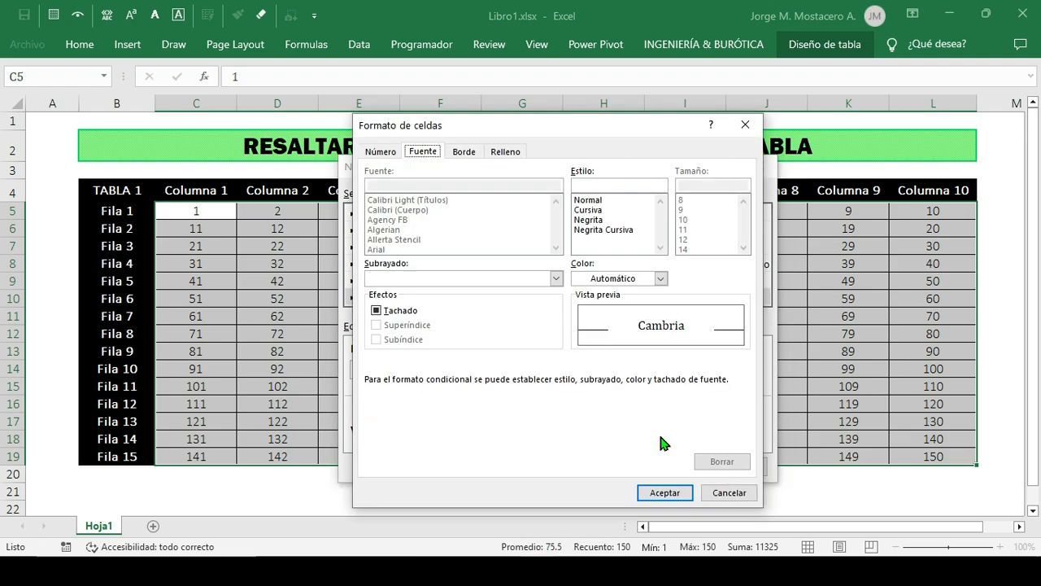
click(509, 156)
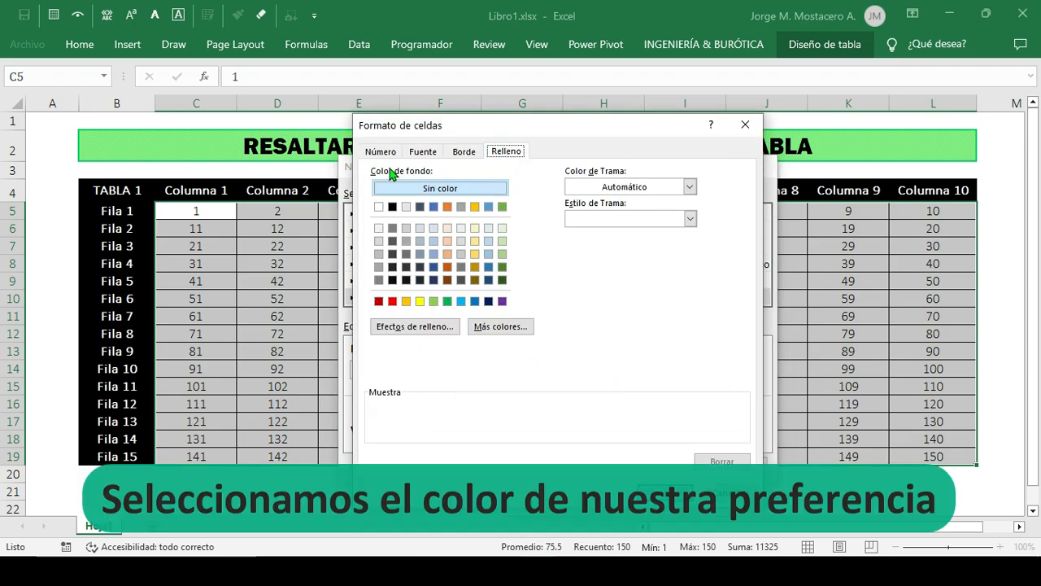
click(500, 326)
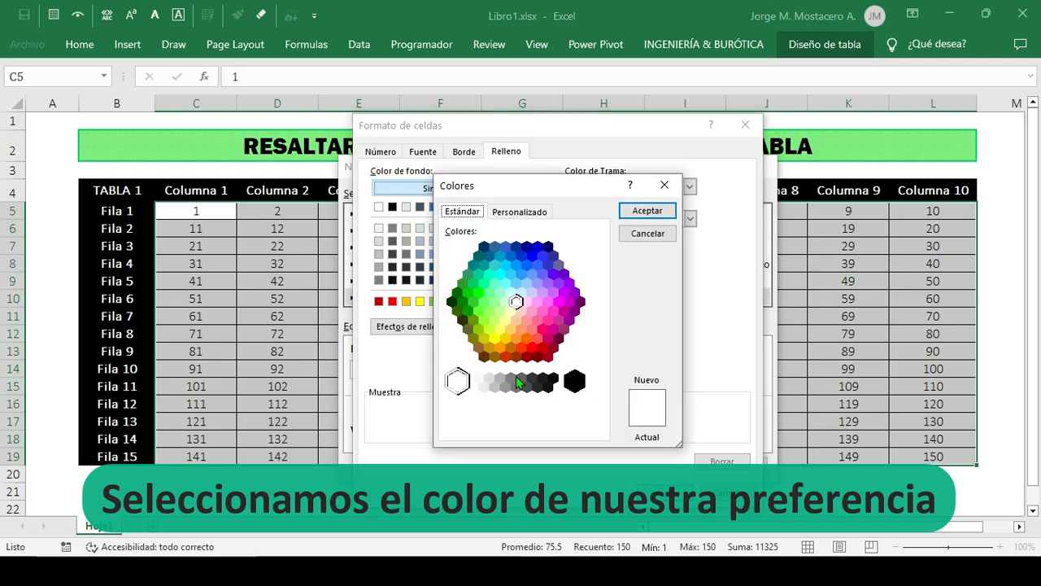
click(520, 211)
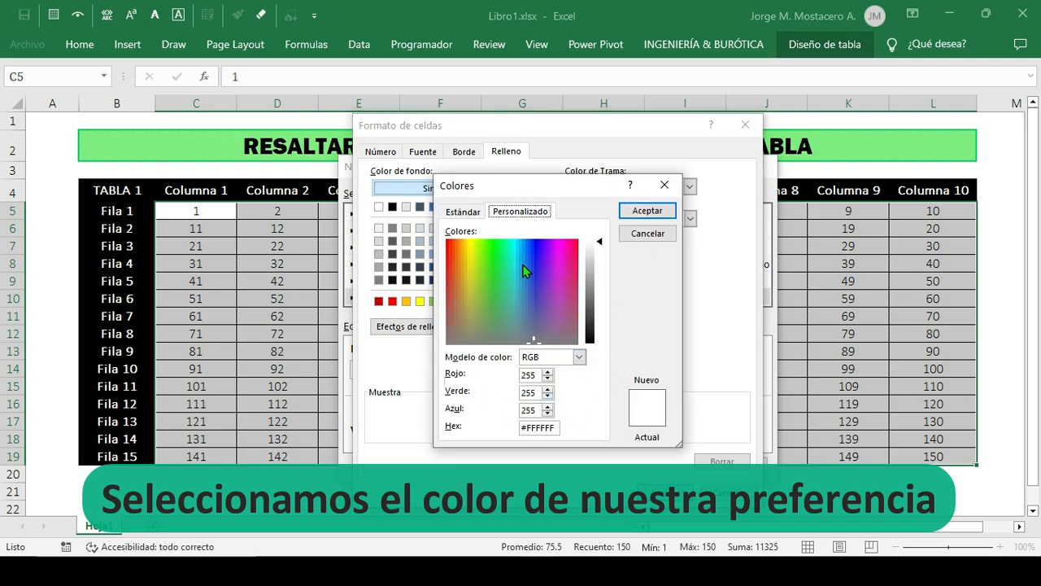
click(666, 188)
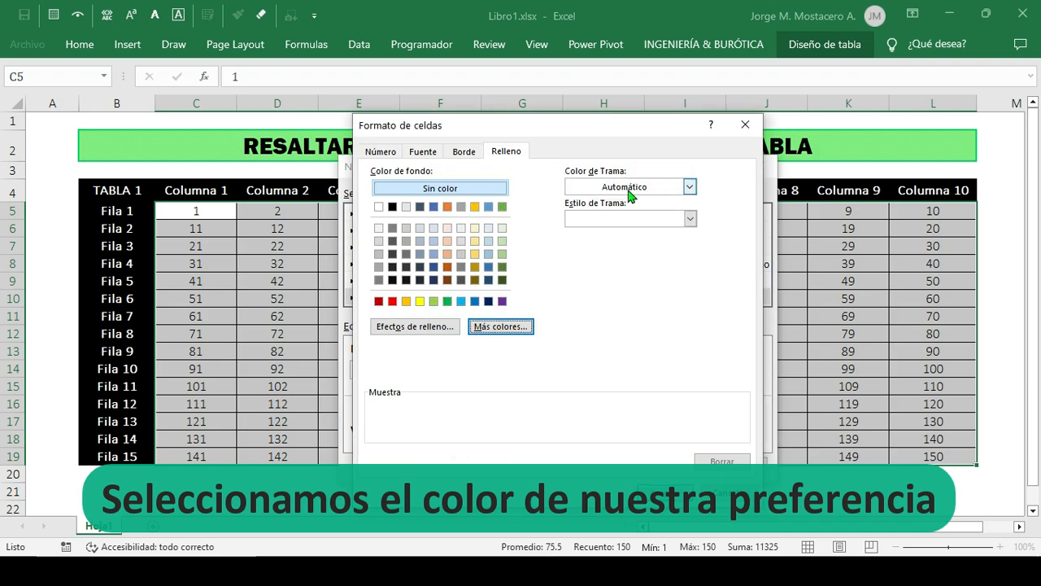
click(442, 329)
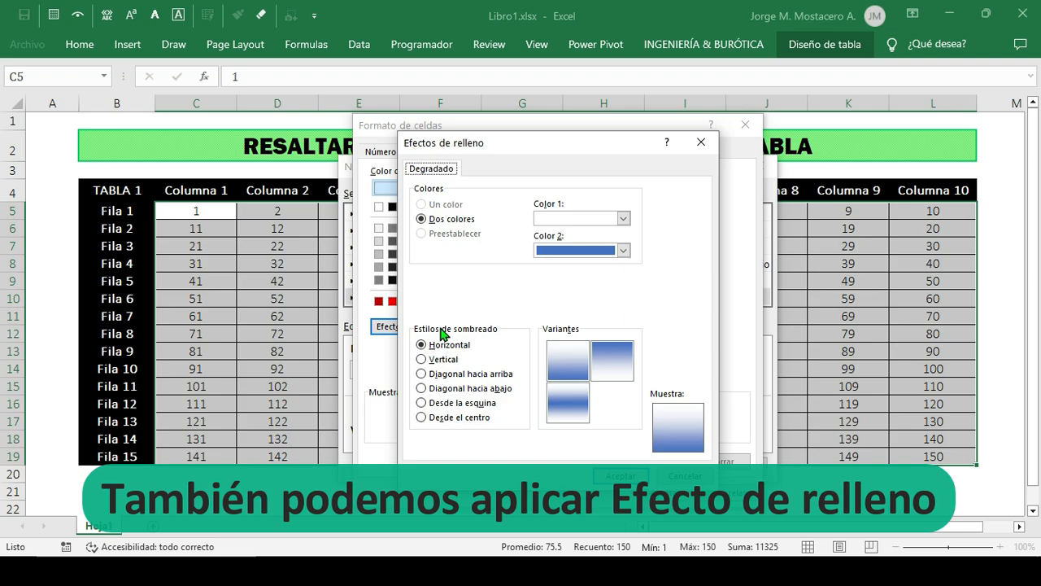
click(700, 141)
- Give the data-range rule a bright green diagonal-stripe pattern fill and apply the rule to the sheet
click(691, 188)
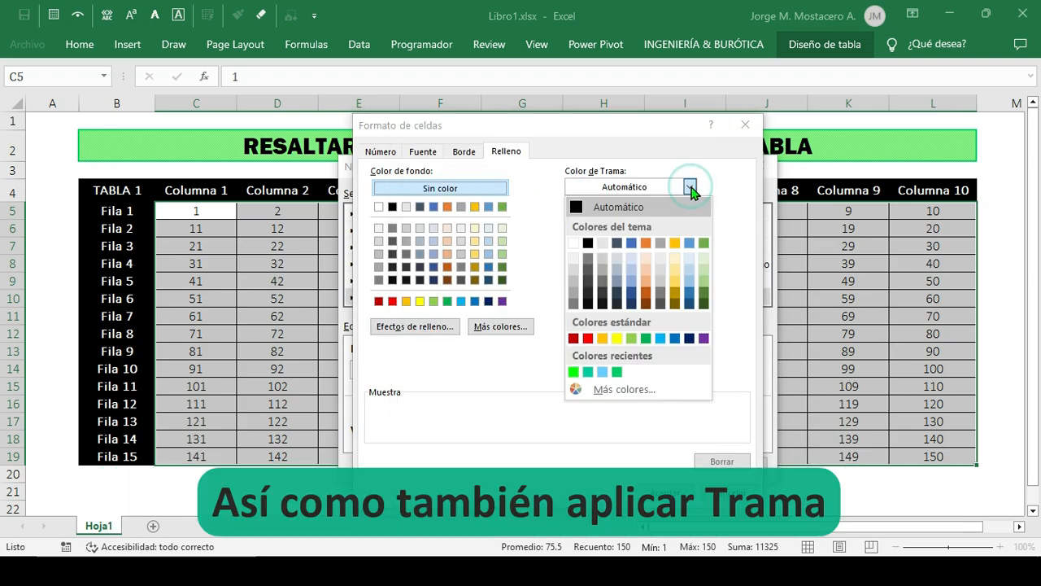
click(574, 372)
click(690, 218)
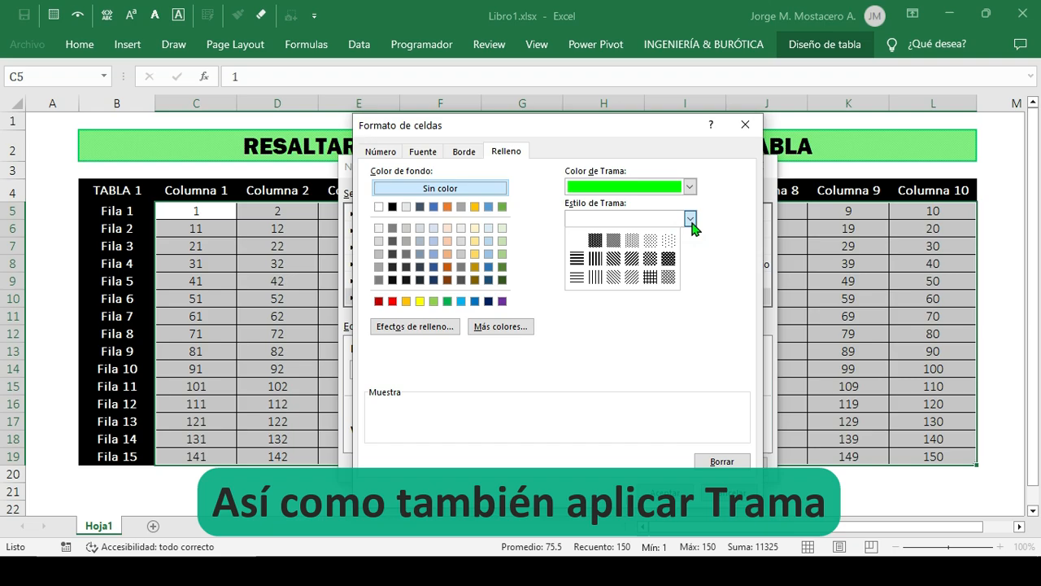
click(615, 260)
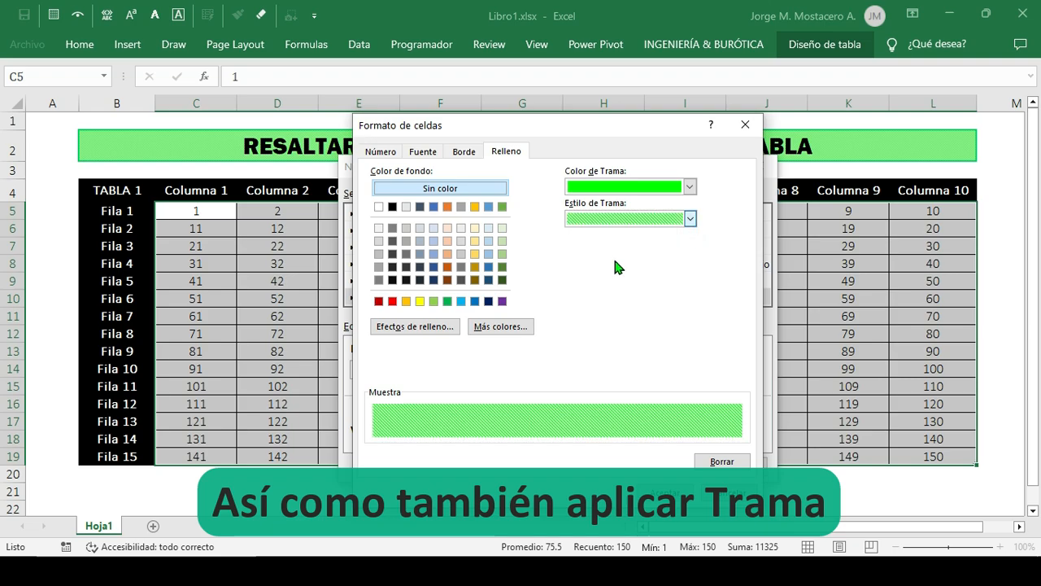
click(656, 477)
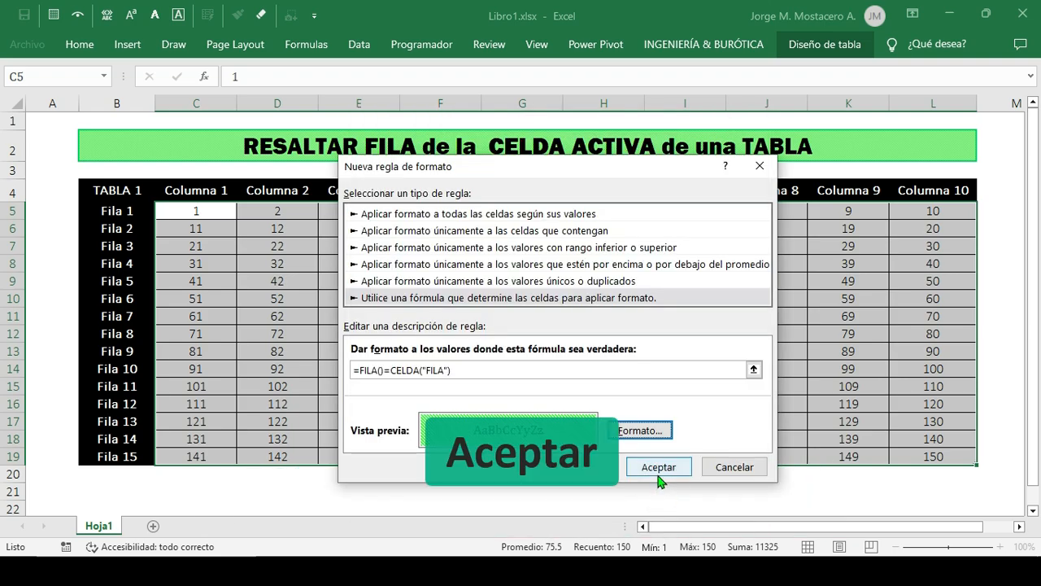
click(658, 465)
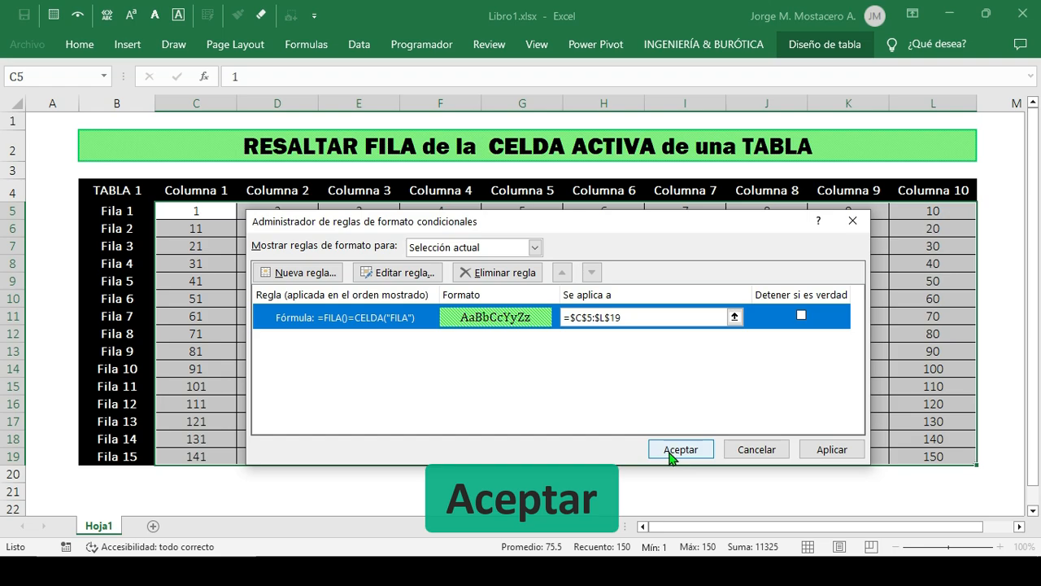
click(680, 450)
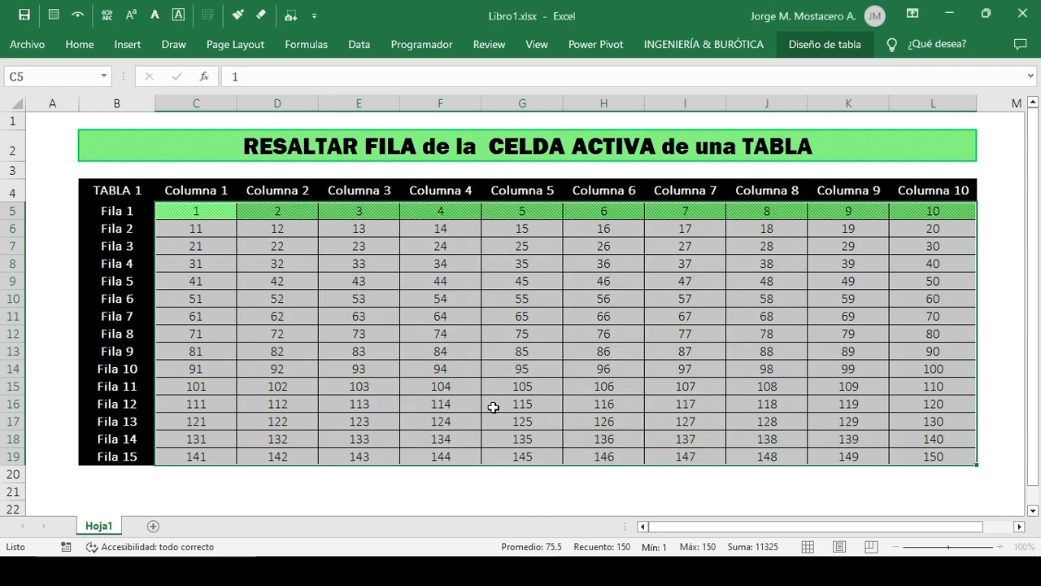
- Create a formula-based conditional formatting rule =FILA()=CELDA("FILA") for the row labels in B5:B19
click(142, 213)
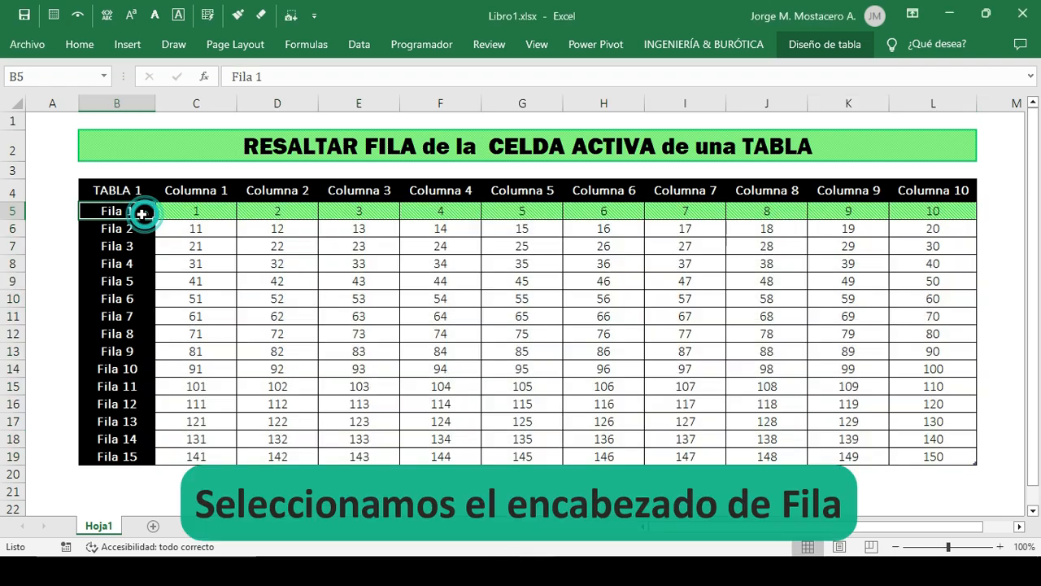
drag(139, 227, 133, 454)
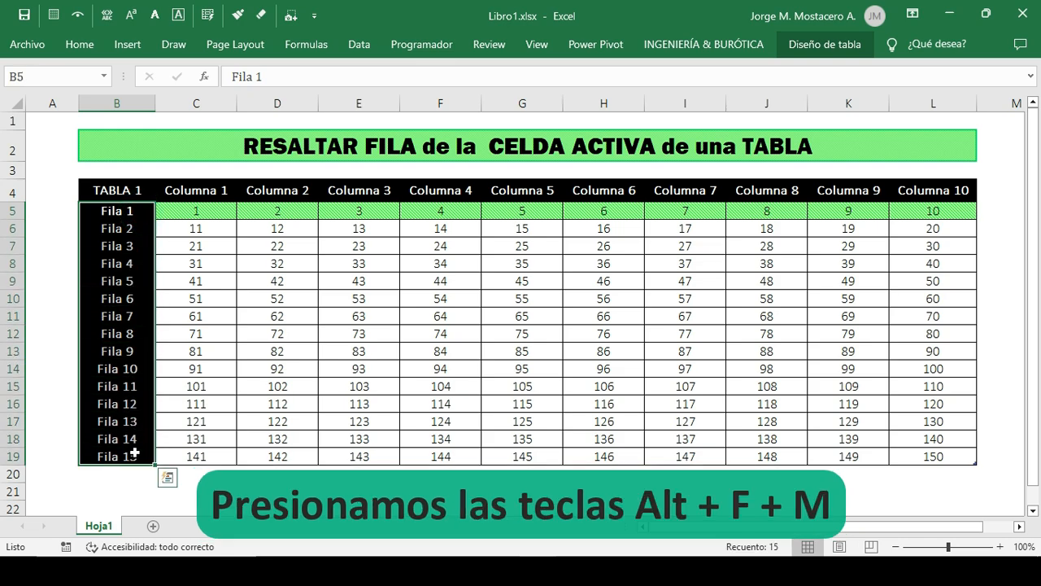
key(alt+f)
key(m)
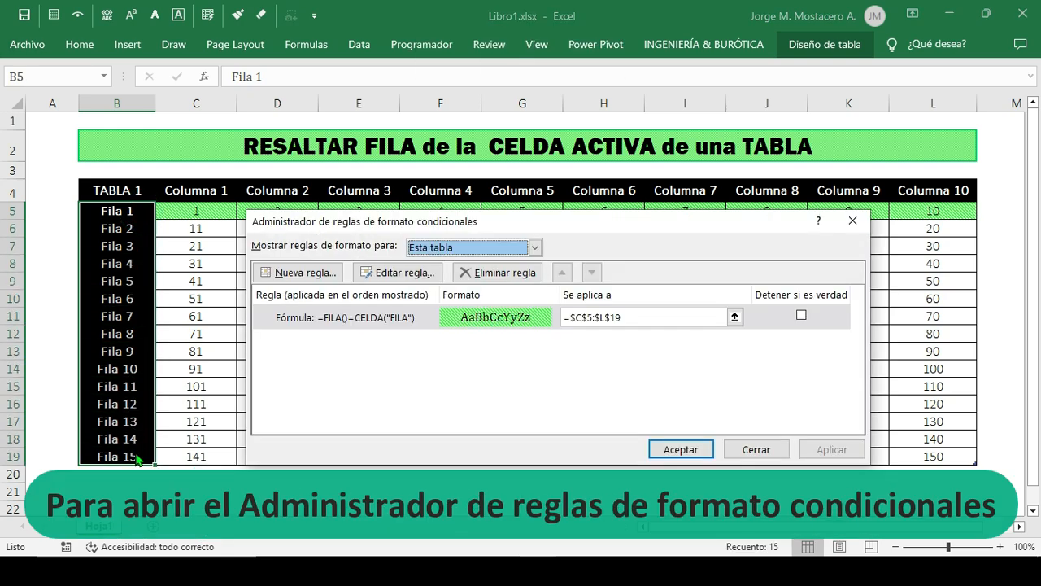
click(309, 277)
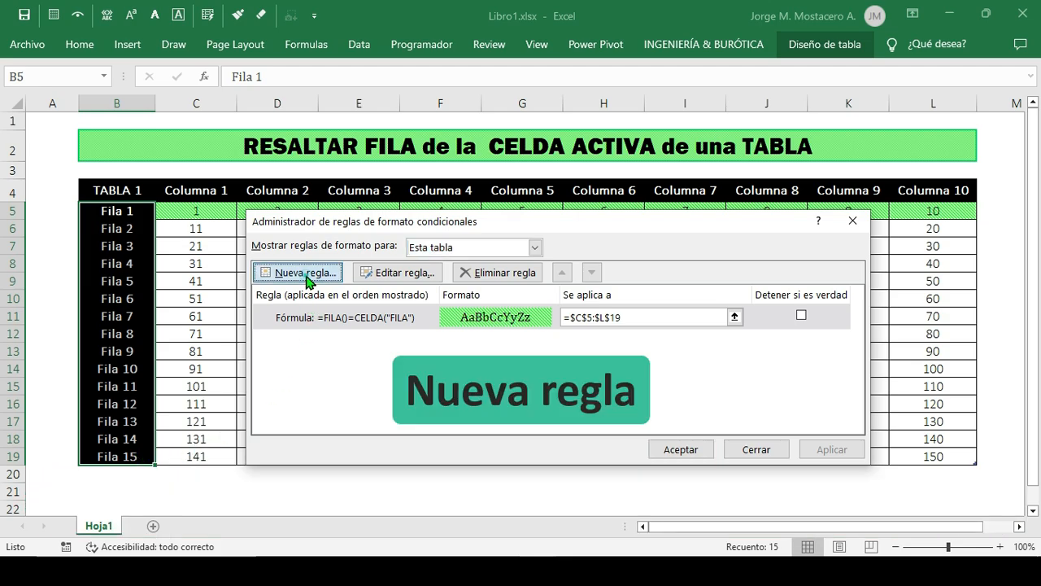
click(396, 298)
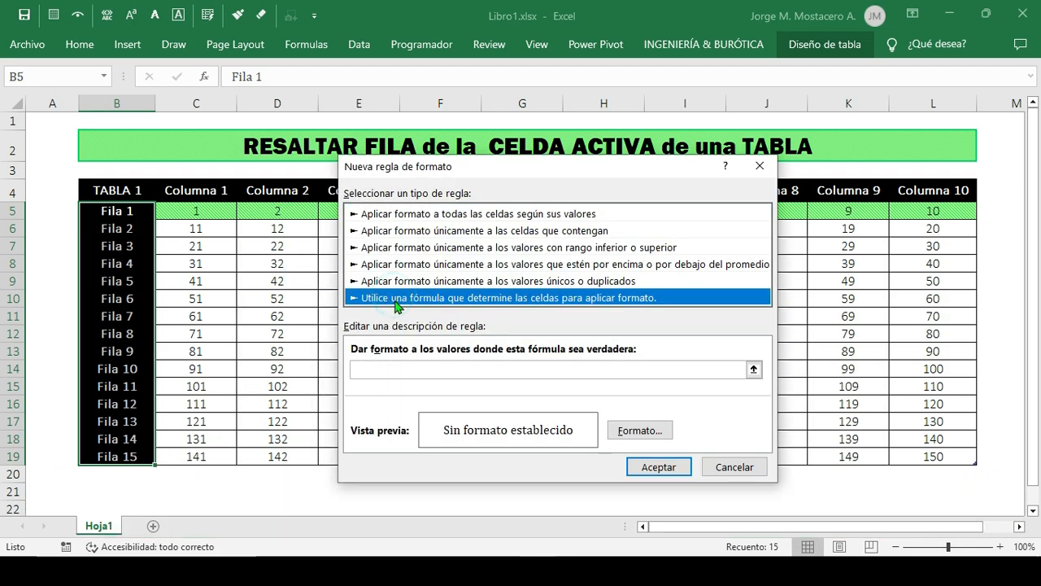
click(371, 369)
text(=F)
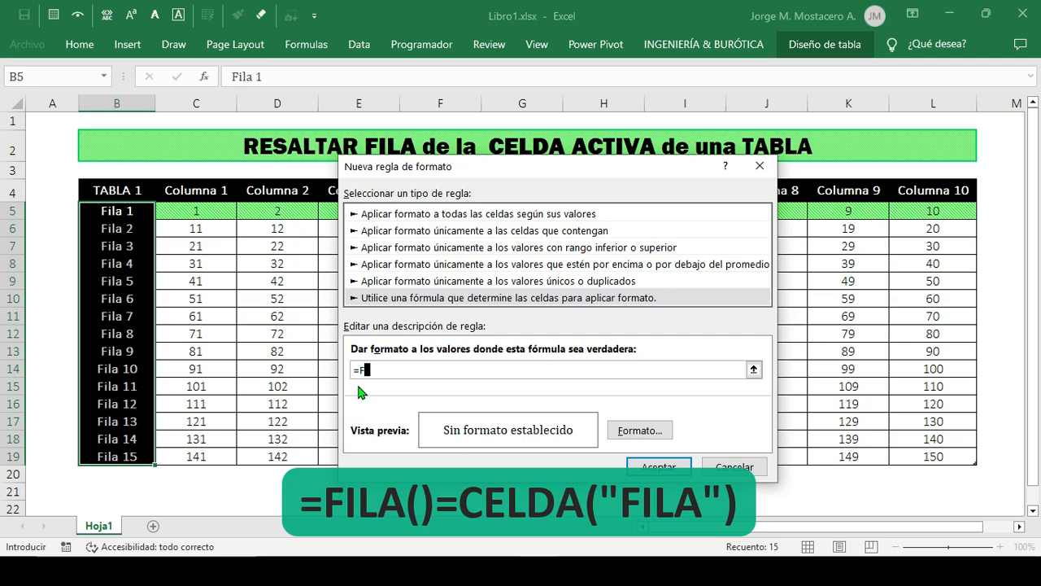
text(ILA()=CELDA("FILA"))
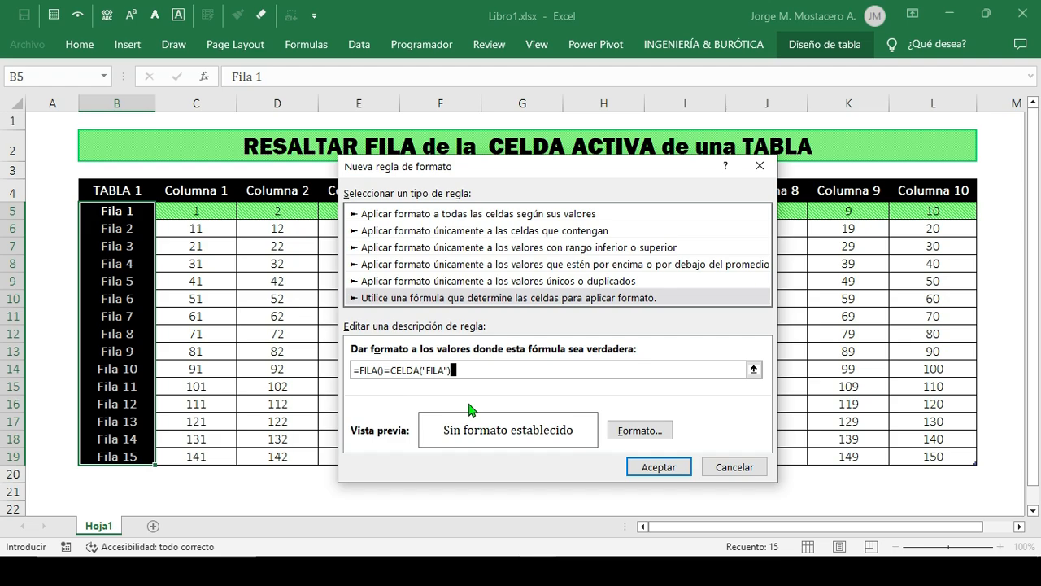
- Give the row-label rule a bold (Negrita), bright green font and apply the rule to B5:B19
click(639, 430)
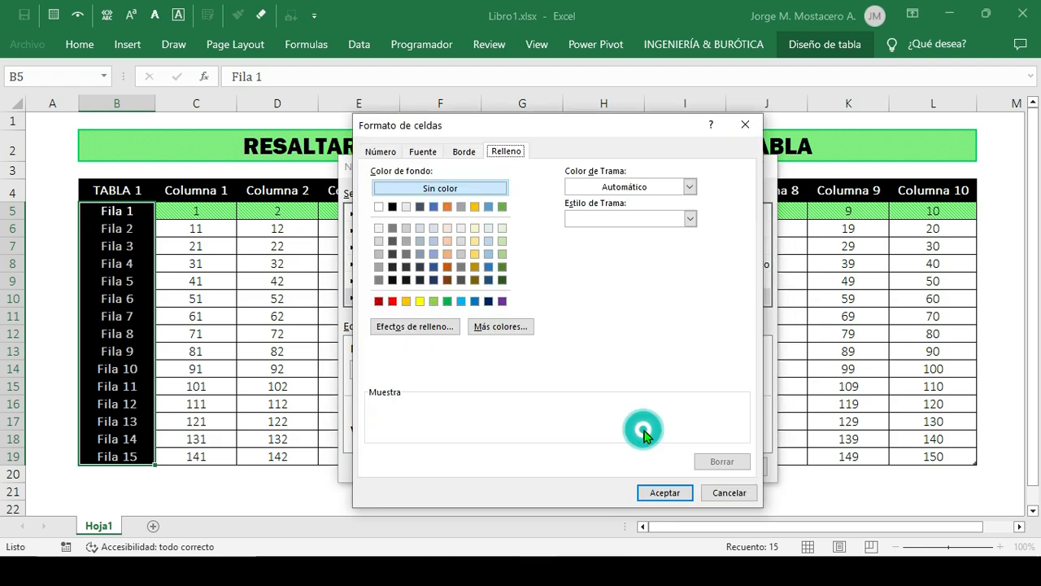
click(425, 154)
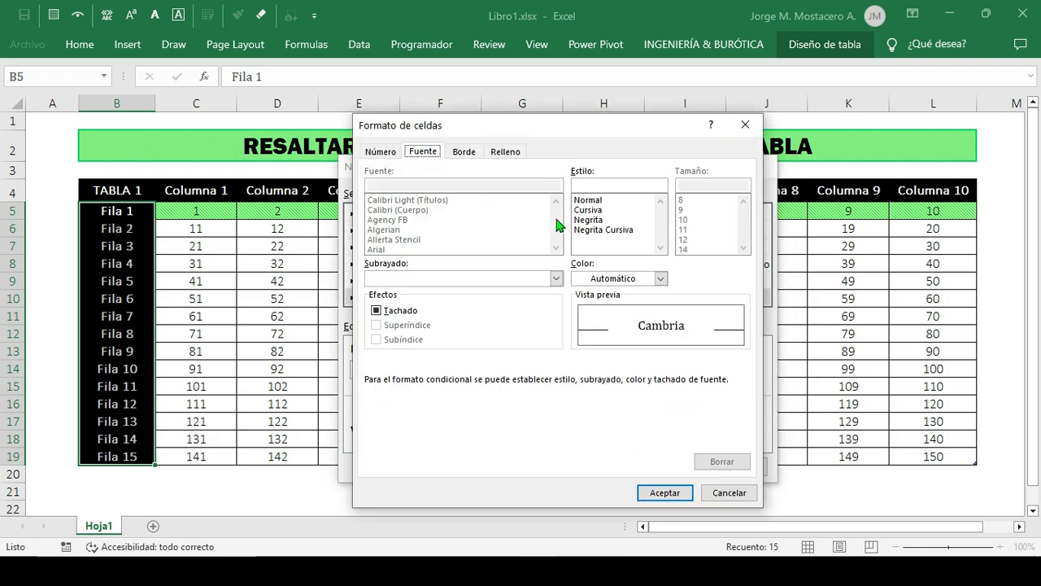
click(589, 220)
click(662, 279)
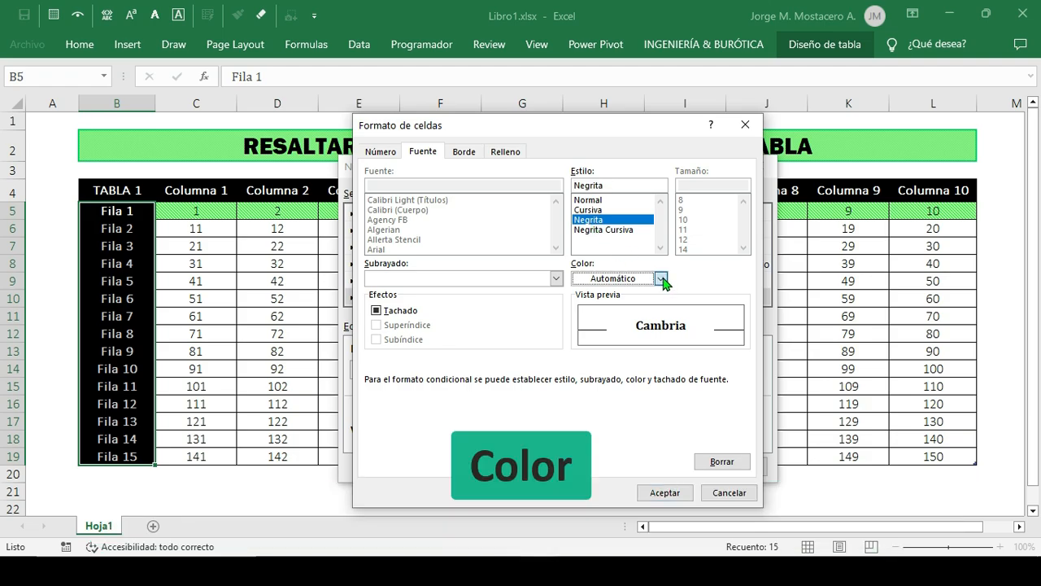
click(578, 466)
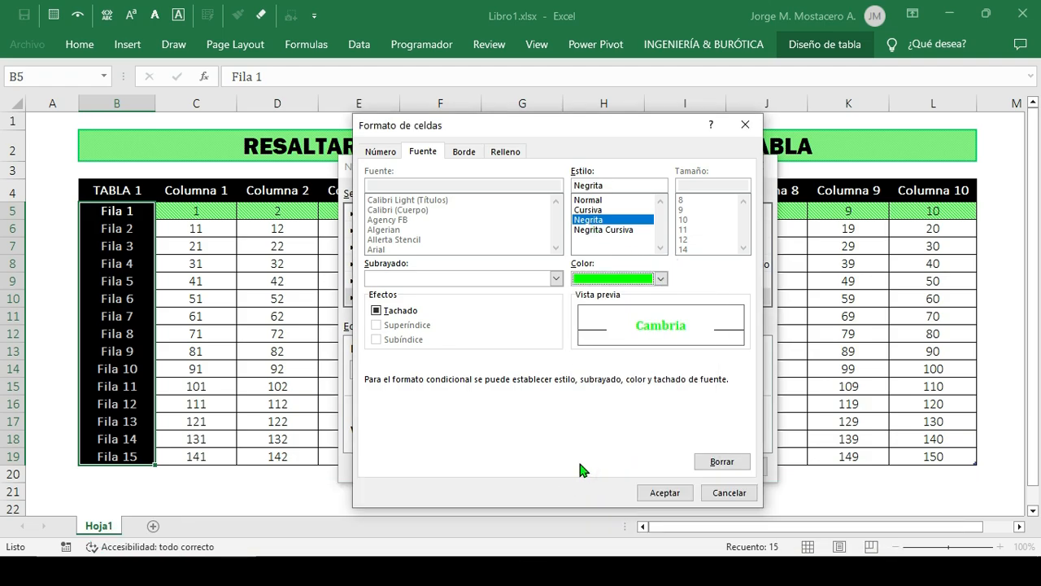
click(666, 492)
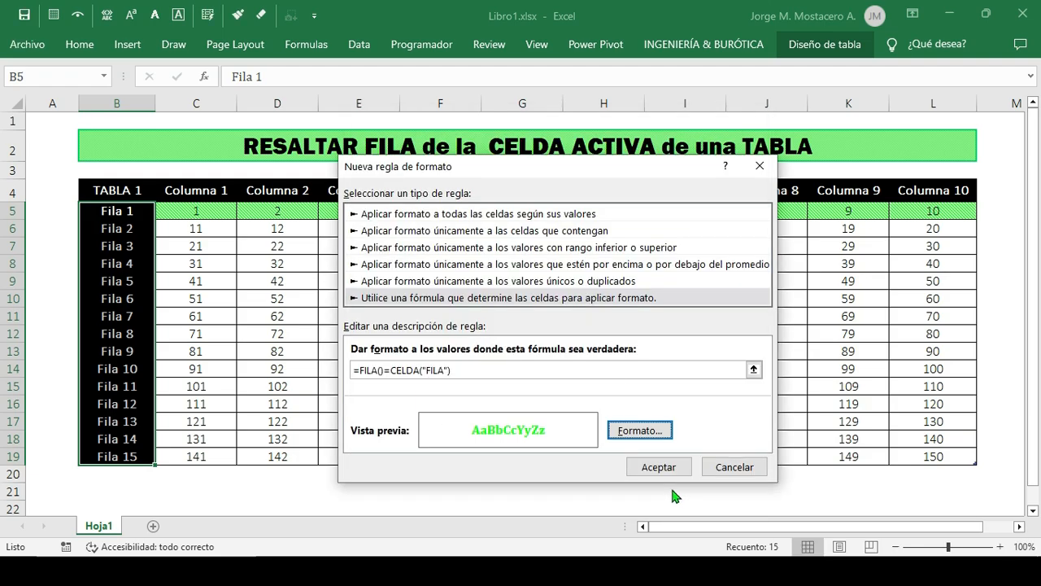
click(659, 466)
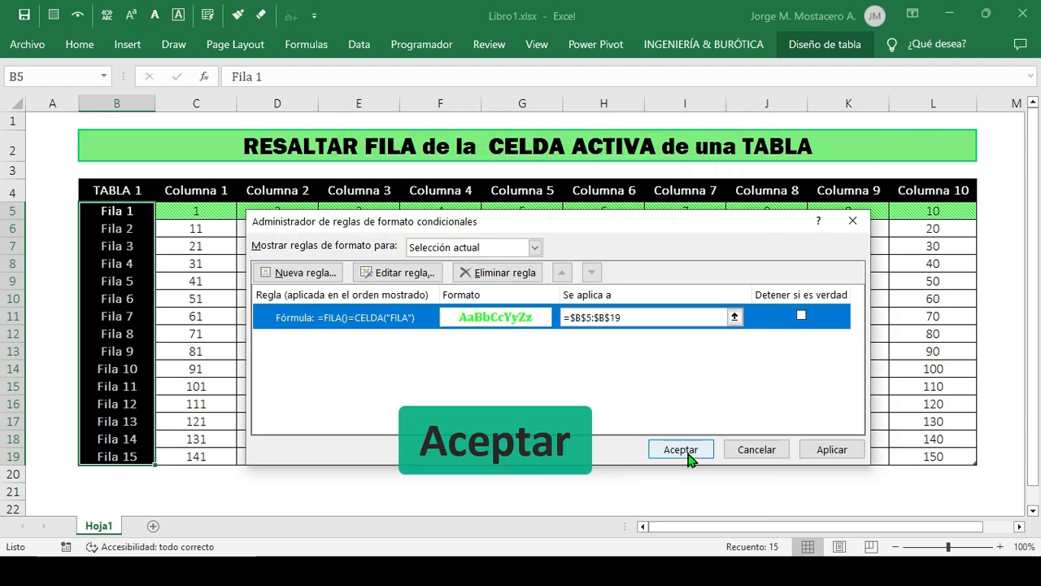
click(681, 449)
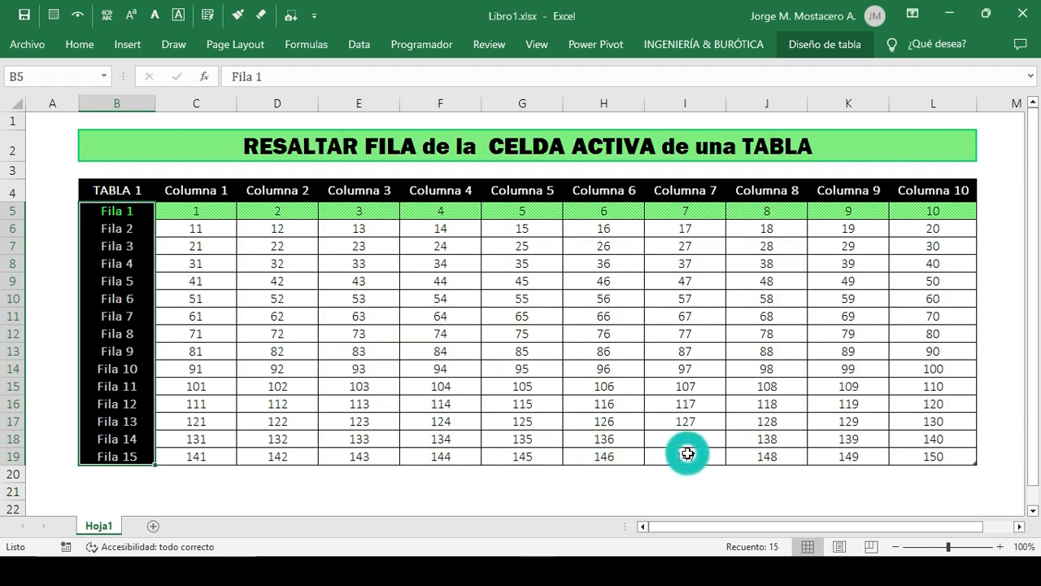
- Select the whole table B4:L19 and look up its name by choosing Tabla1 among the named ranges
click(178, 213)
click(130, 190)
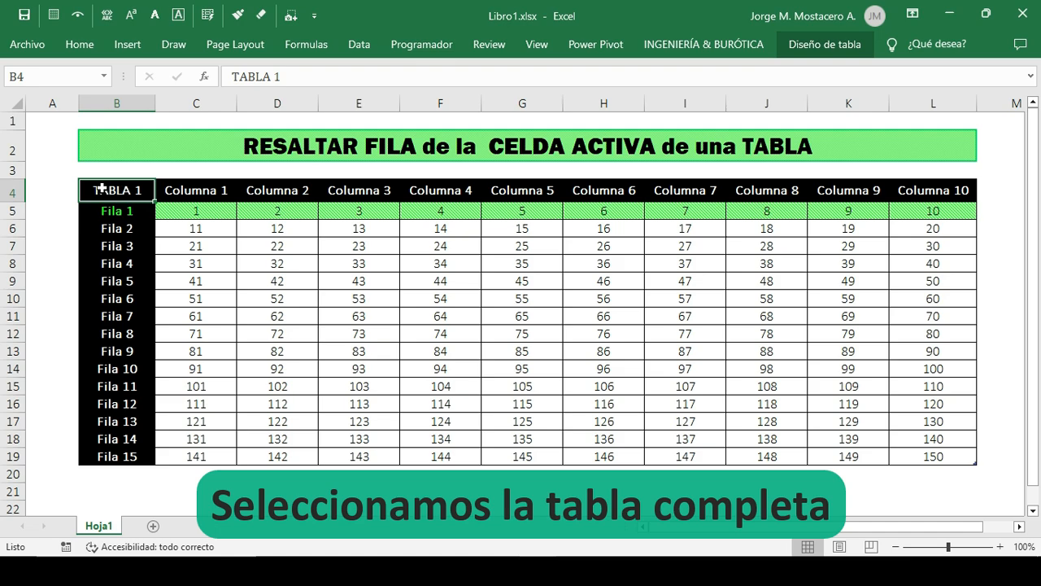
drag(101, 190, 962, 455)
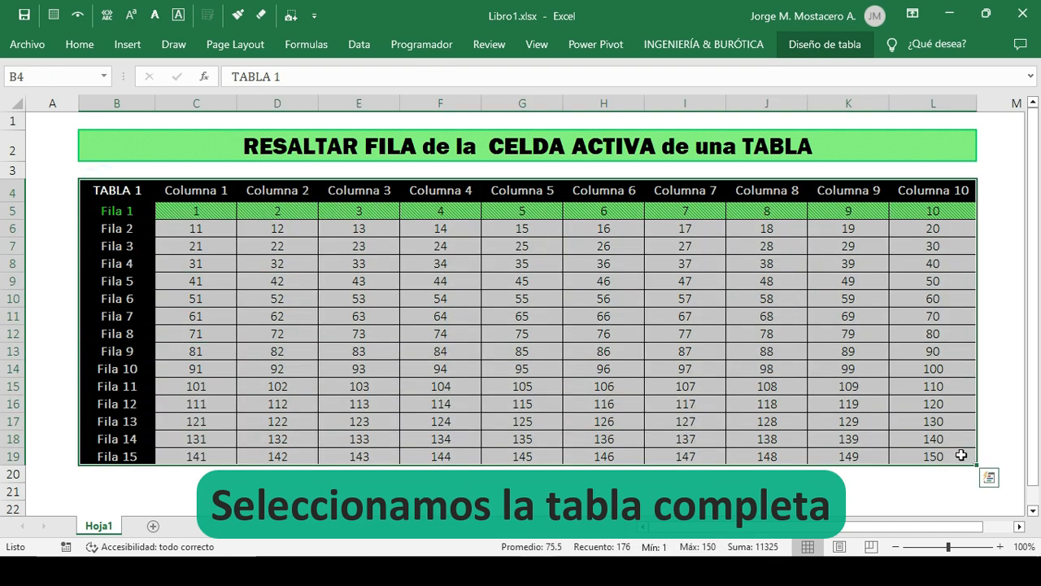
click(104, 76)
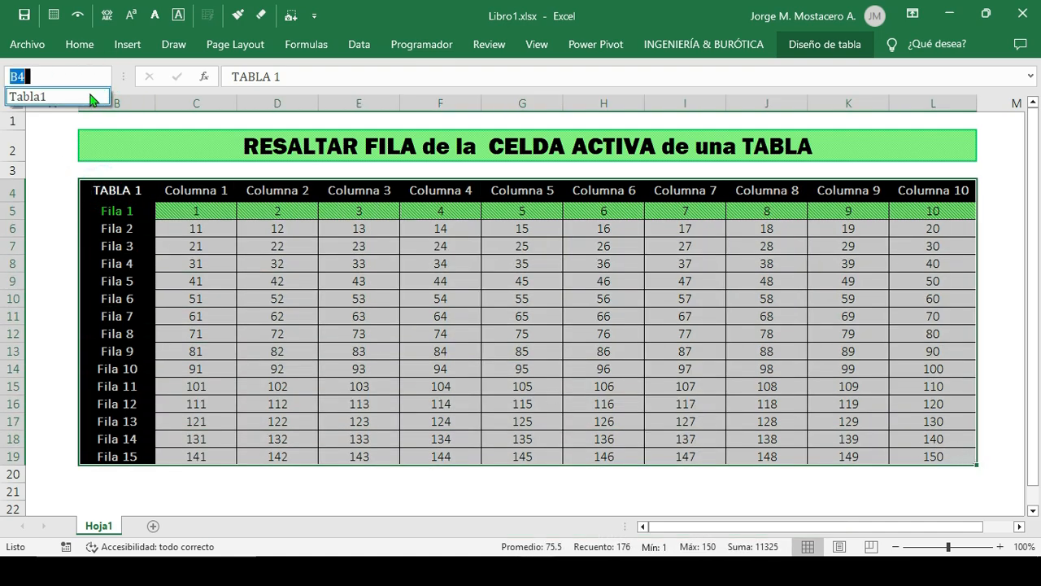
click(63, 96)
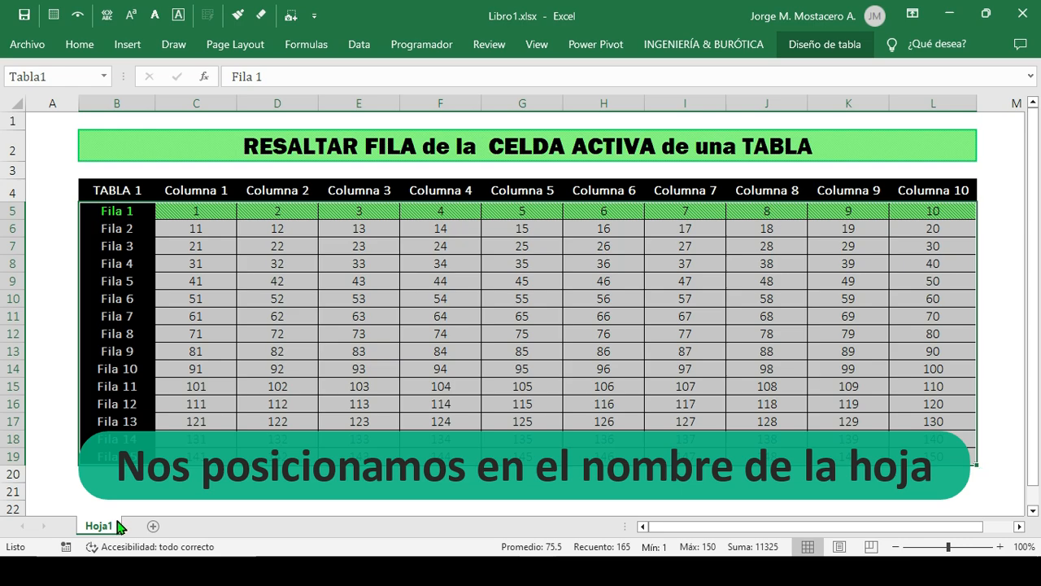
- Open the code of sheet Hoja1 and create a Worksheet_SelectionChange event procedure, checking its event name
right_click(120, 527)
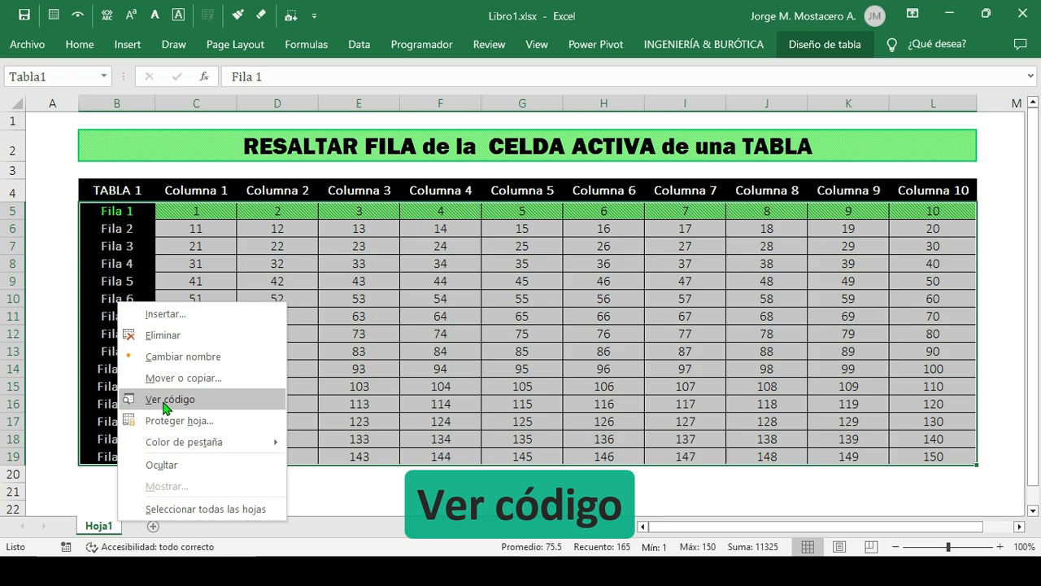
click(247, 405)
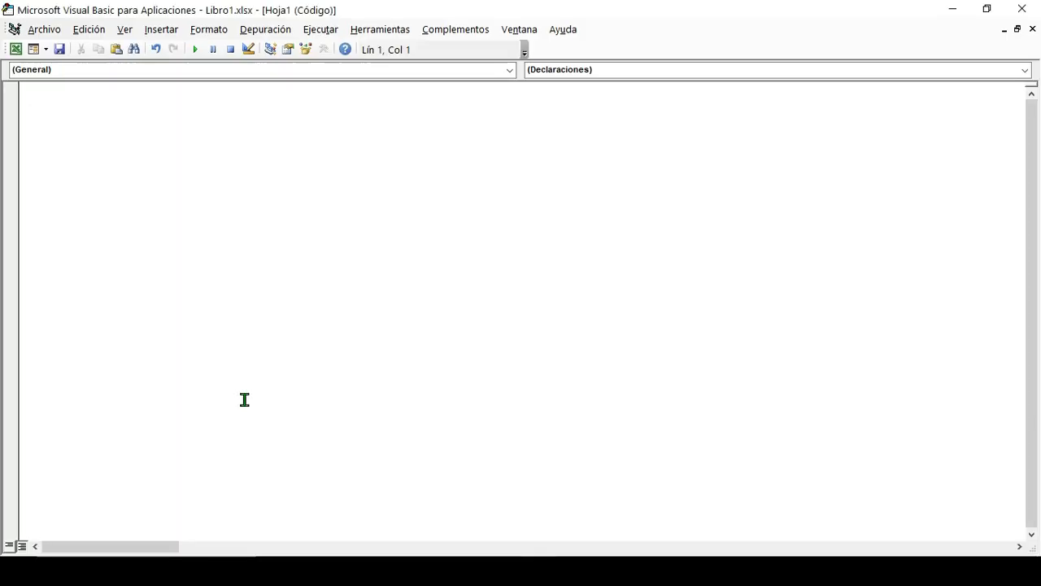
click(510, 70)
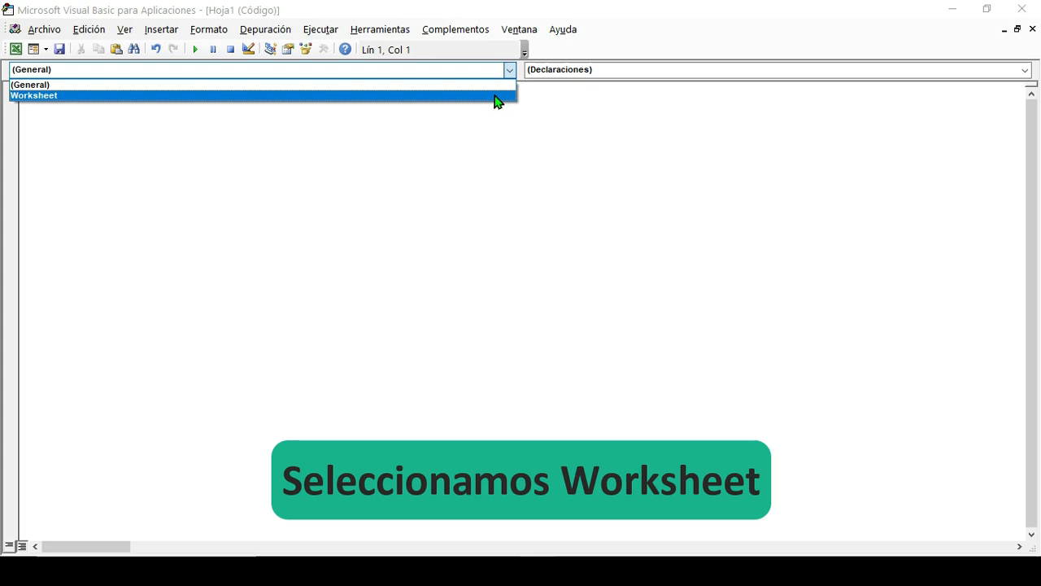
click(494, 96)
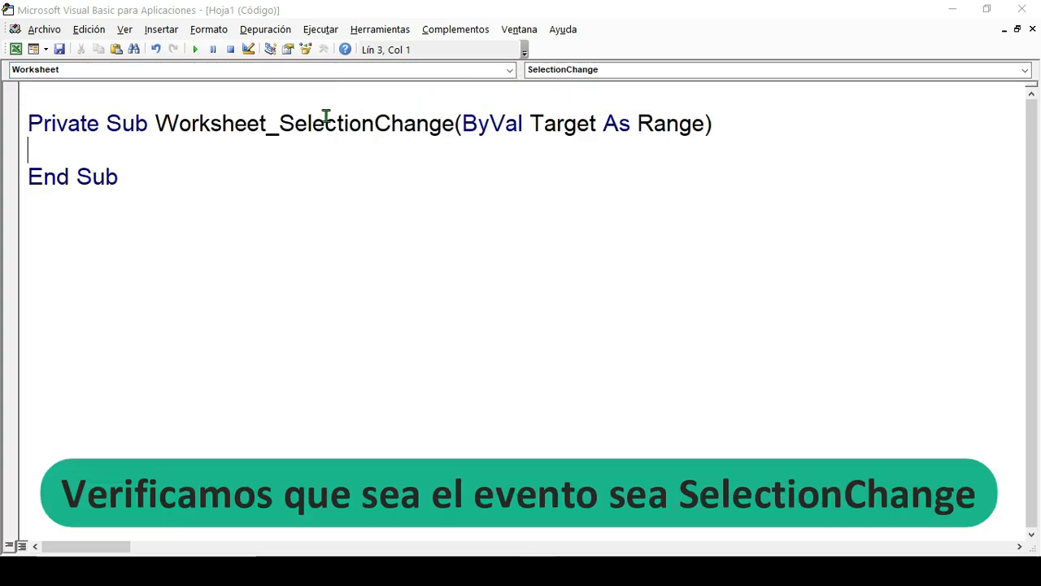
drag(280, 123, 451, 130)
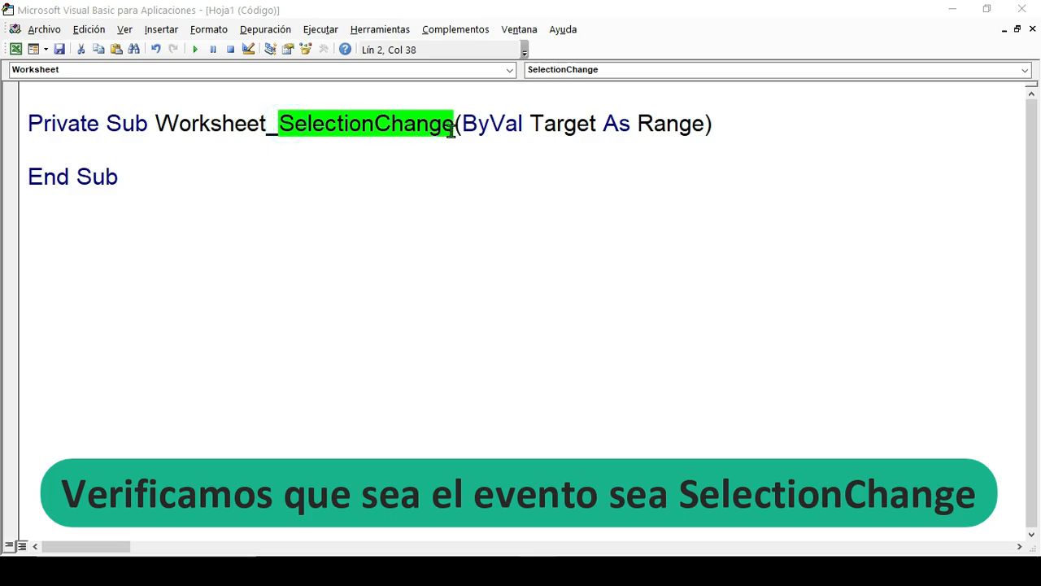
- Start the procedure body with Dim T As ListObject, R As Range, followed by On Error Resume Next
click(55, 150)
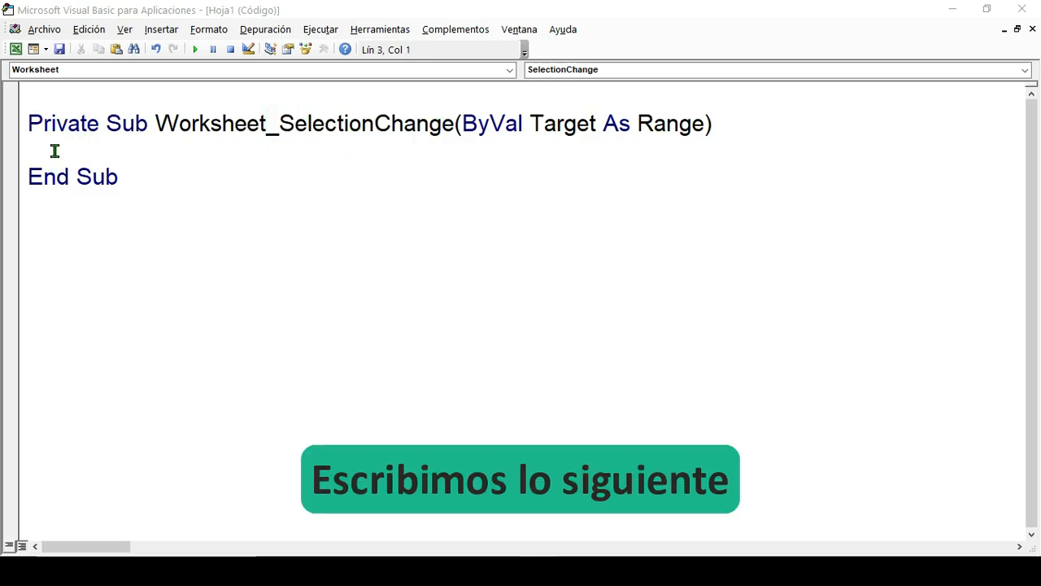
text(DIM T AS )
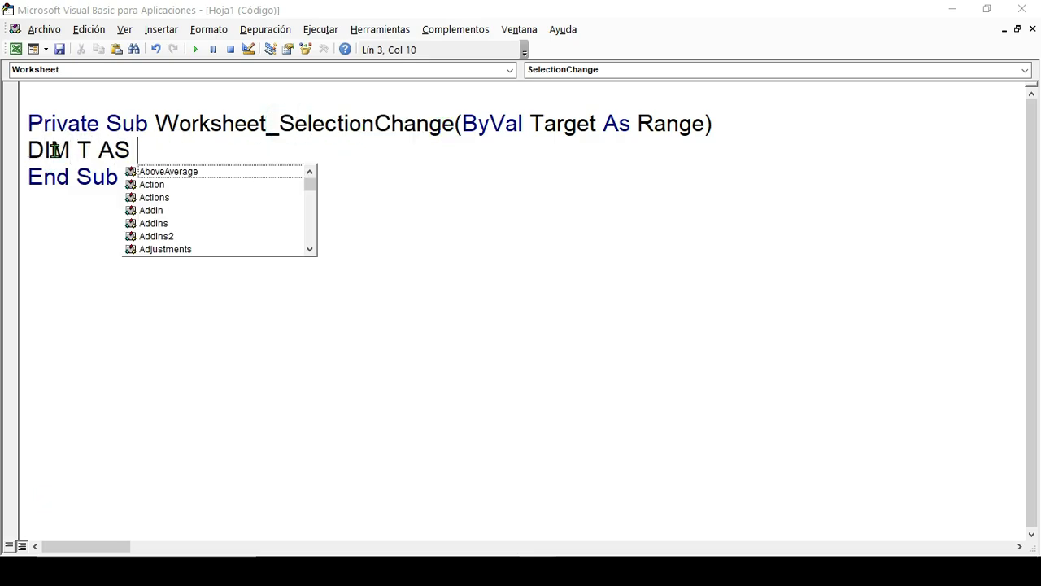
text(LISTOBJECT, R AS RA)
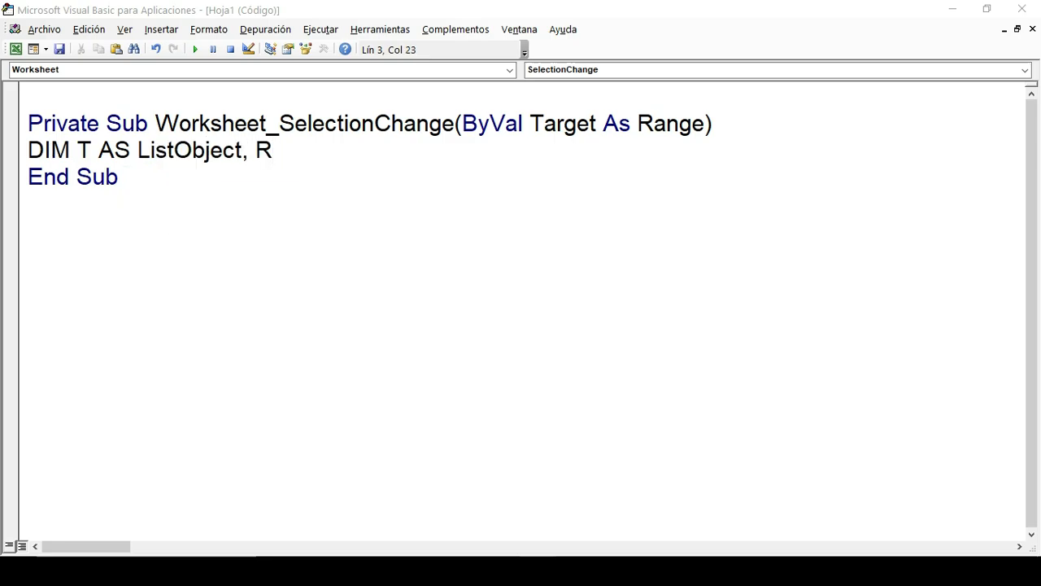
key(Return)
text(ON ERROR )
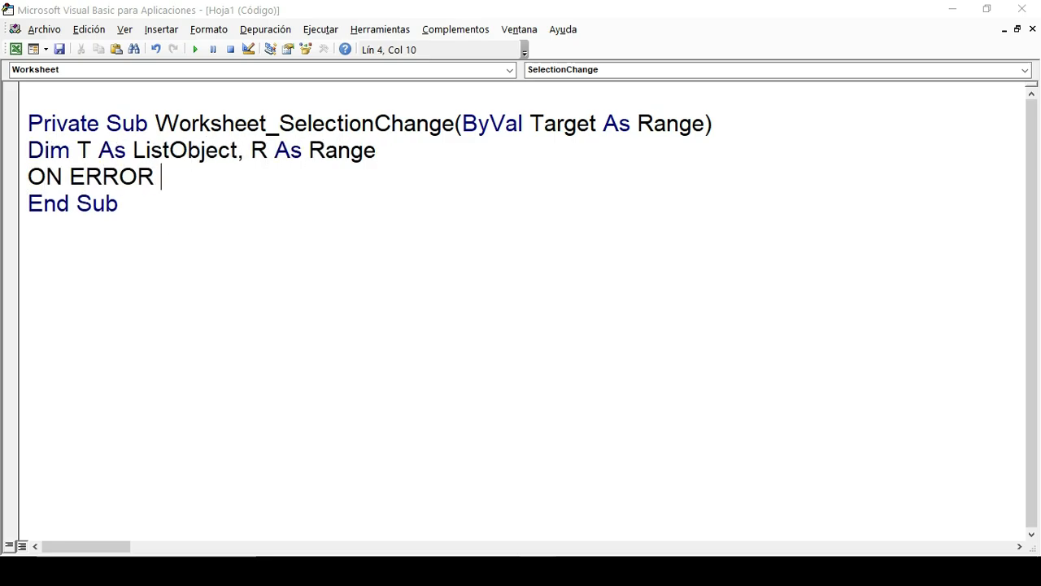
text(RESUME NEXT)
key(Return)
- Add the lines Set T = Me.ListObjects("TABLA1") and On Error GoTo 0 to the procedure
text(SET T)
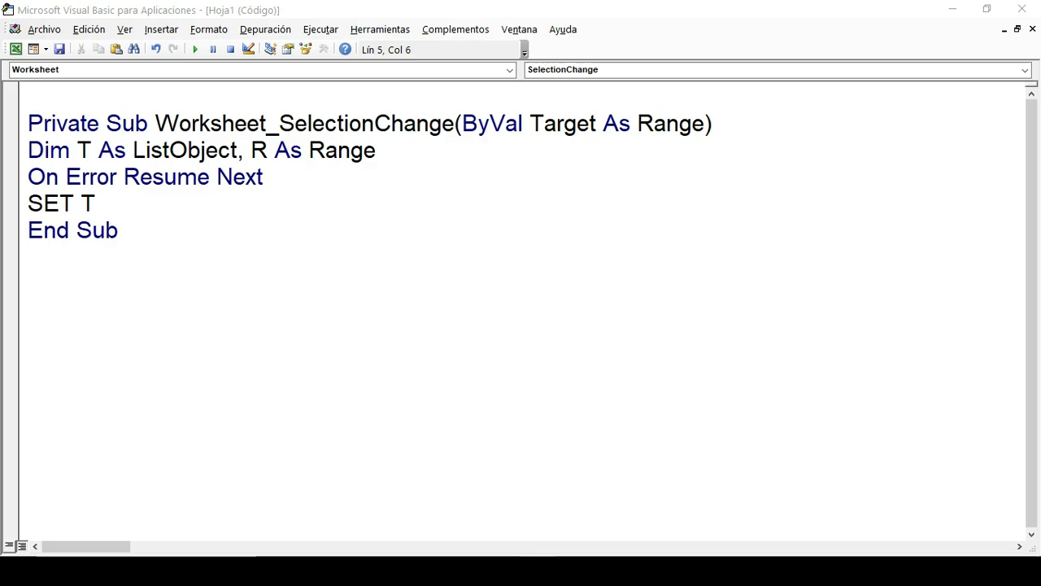
text(= ME.LISTOBJ)
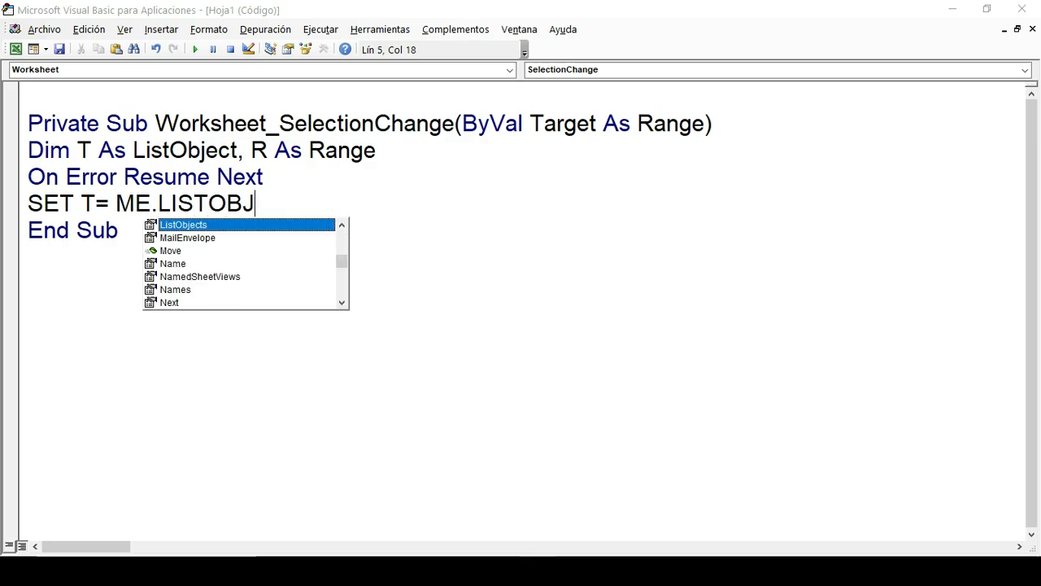
text(ECTS("TABLA)
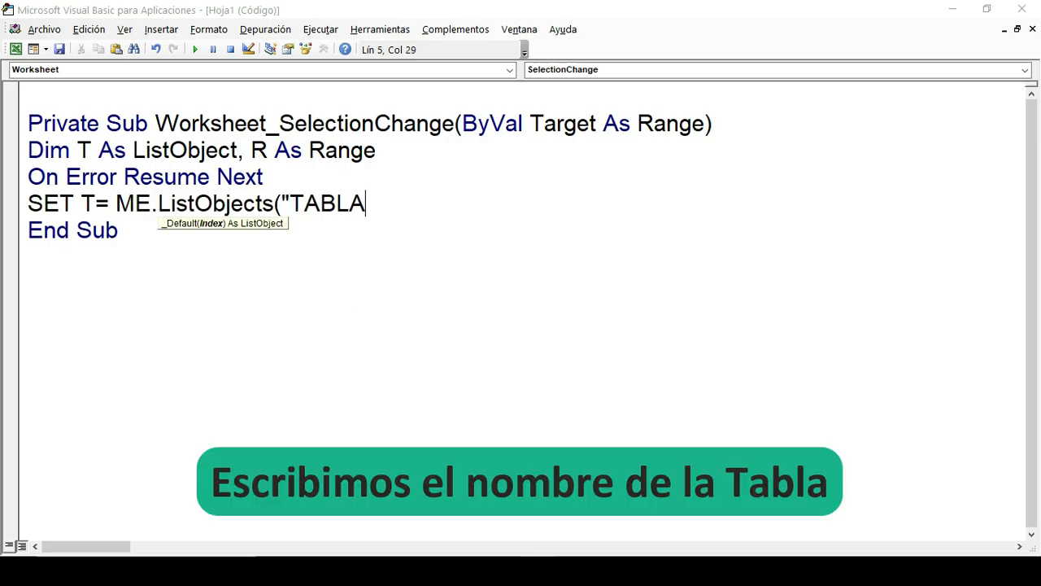
text(1"))
key(Return)
text(ON ERR)
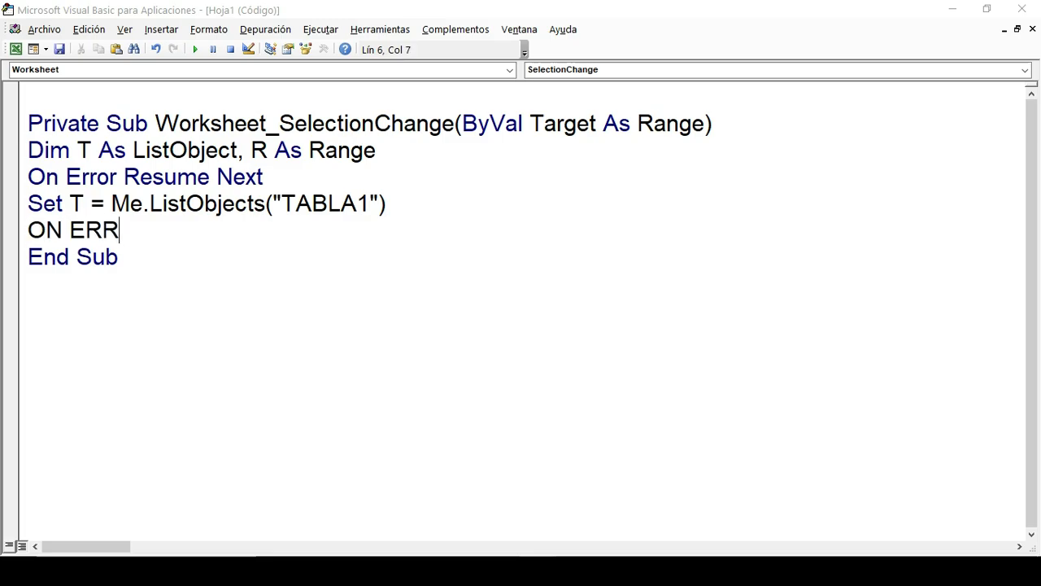
text(OR GOTO 0)
key(Return)
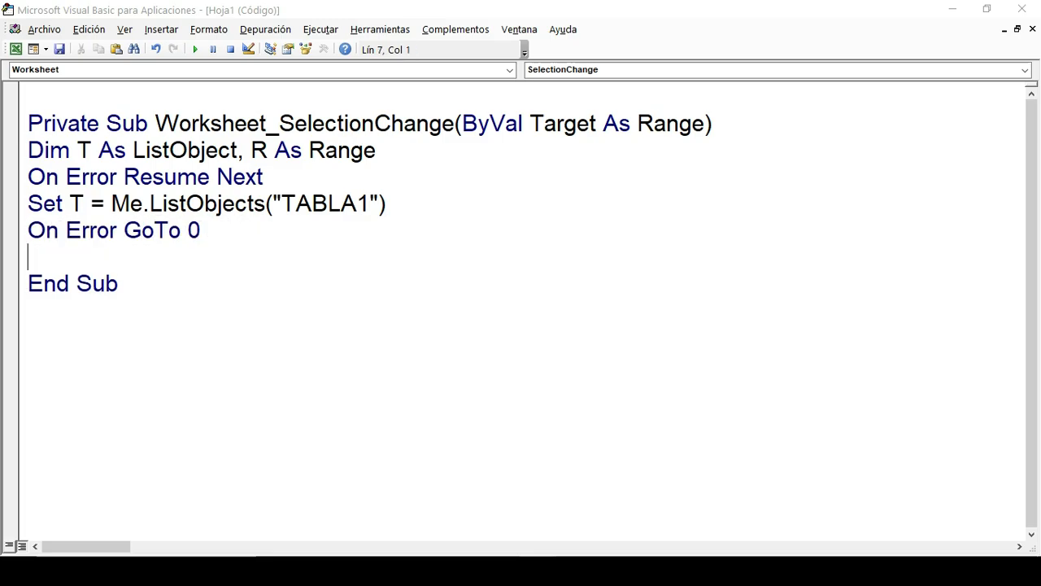
- Add the condition If Not T Is Nothing Then, with Set R = T.Range inside it
text(IF NOT T IS NOTHING THEN)
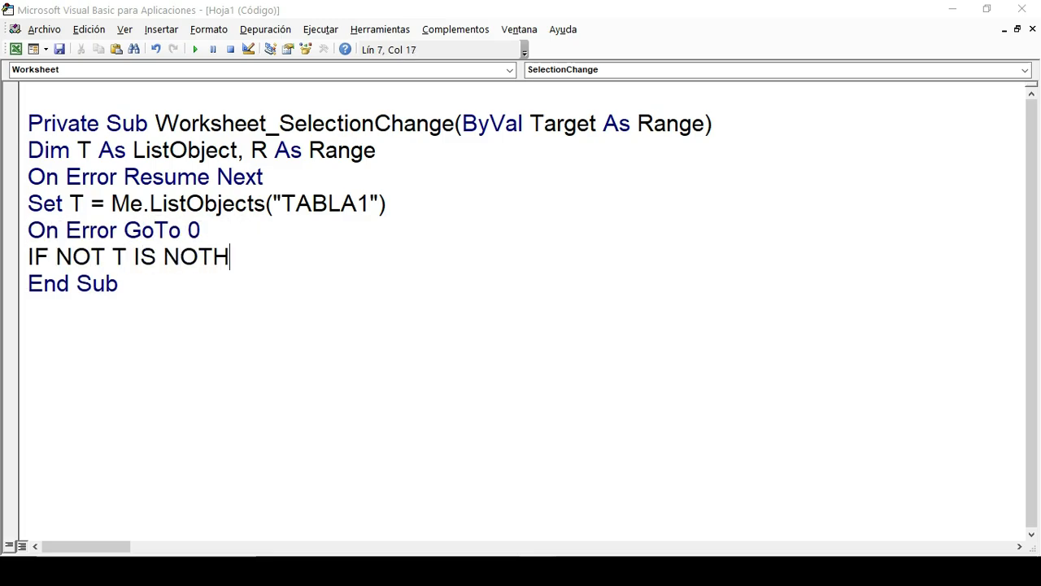
key(Return)
text(SET R )
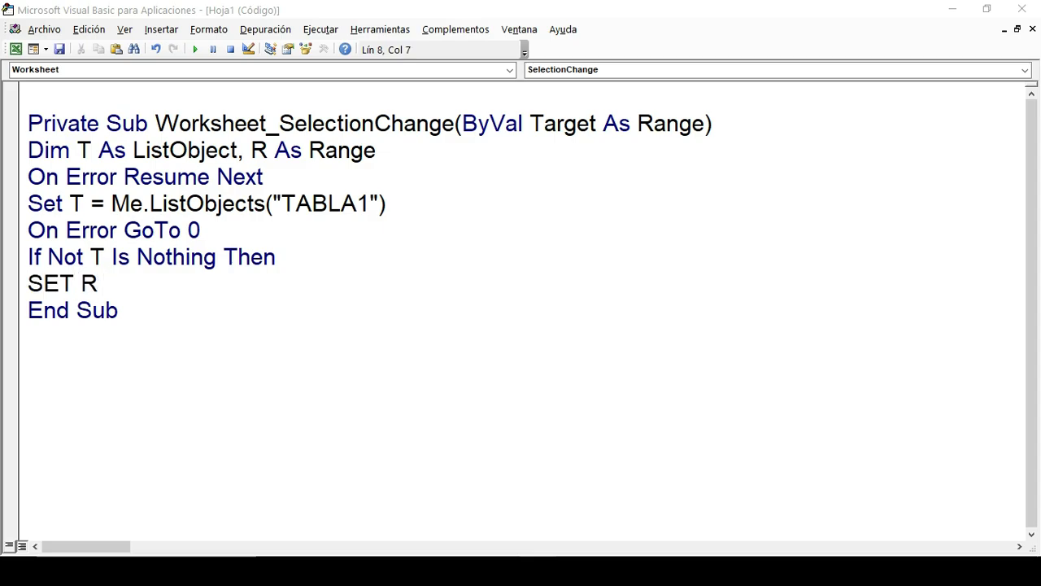
text(= T.RANGE)
key(Return)
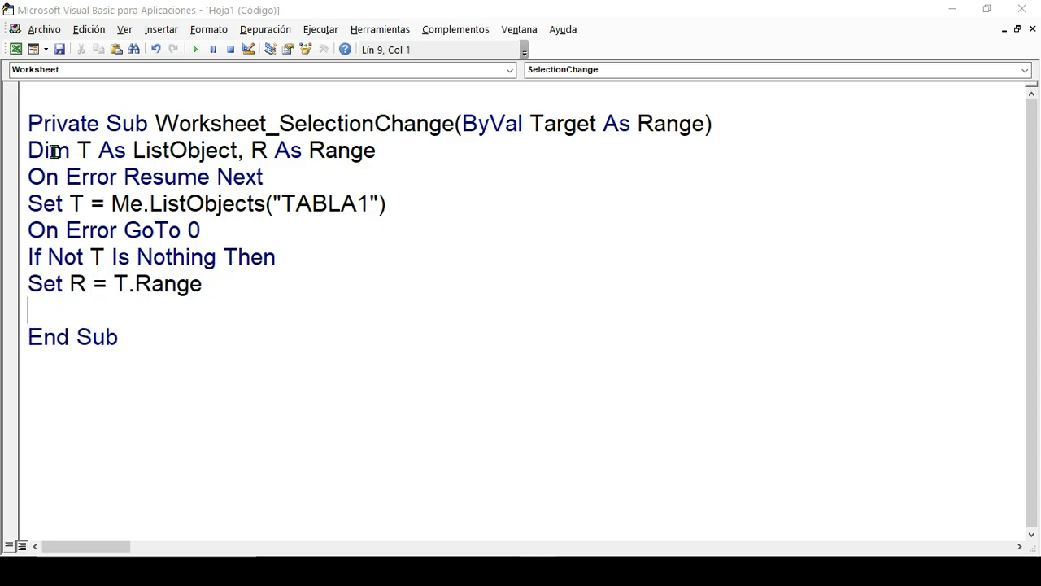
- Add If Not Intersect(Target, R) Is Nothing Then with Target.Calculate inside, and close both If blocks with End If
text(IF NOT INTERSECT)
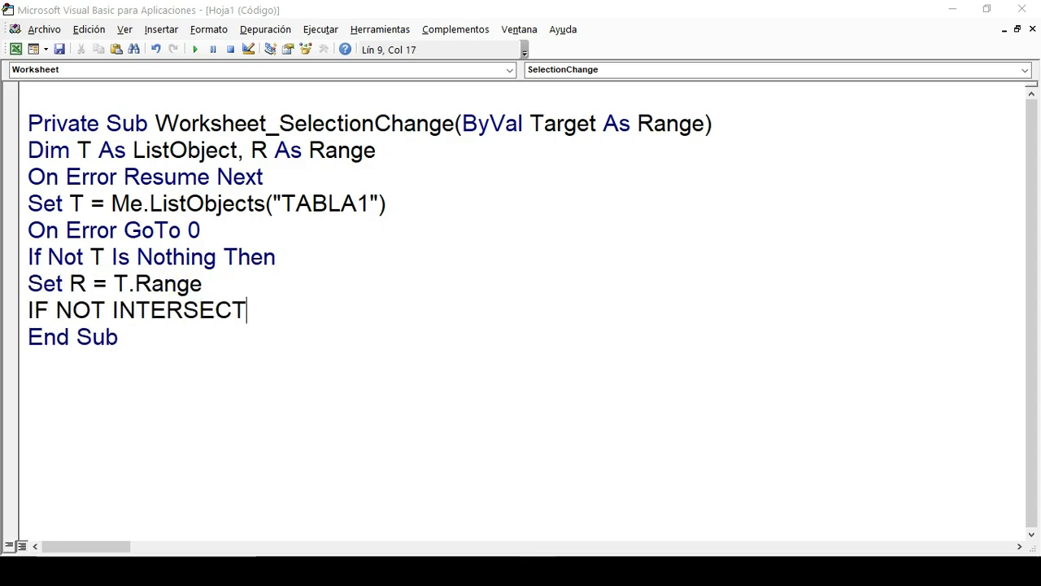
text((TARGET,R) IS)
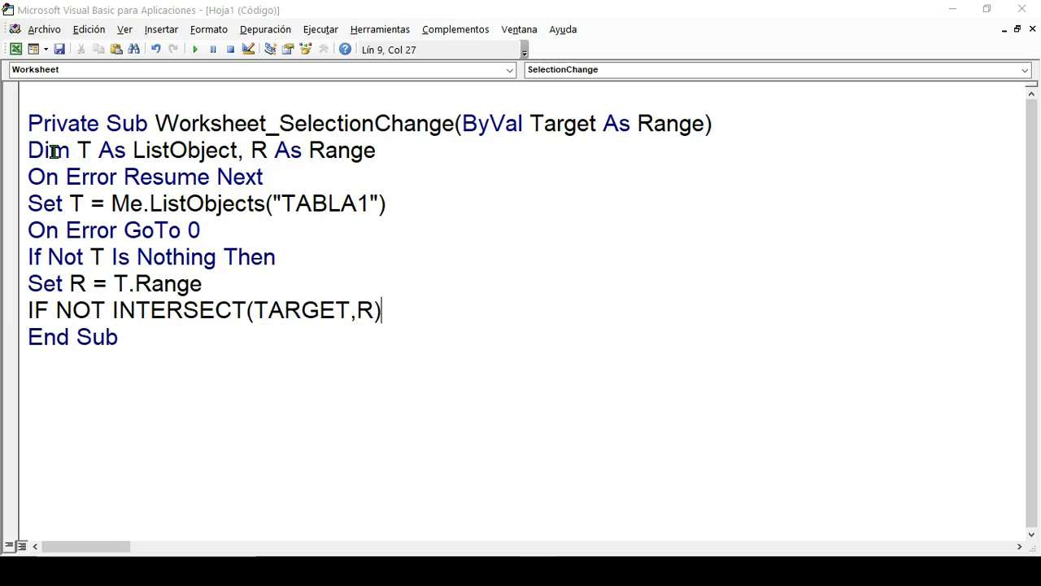
text( NOTHING THEN)
key(Return)
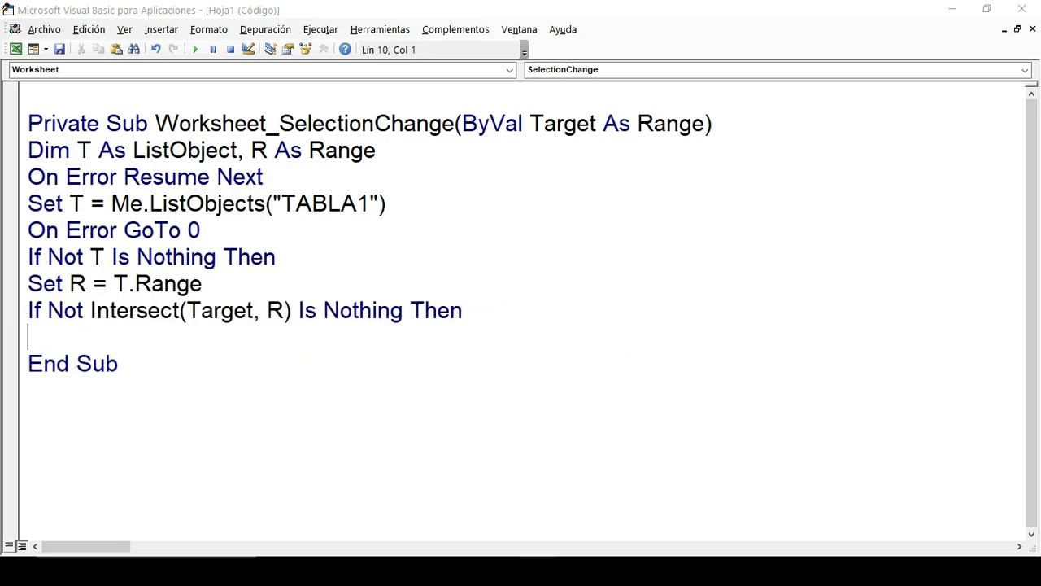
text(TARGET.CALCULATE)
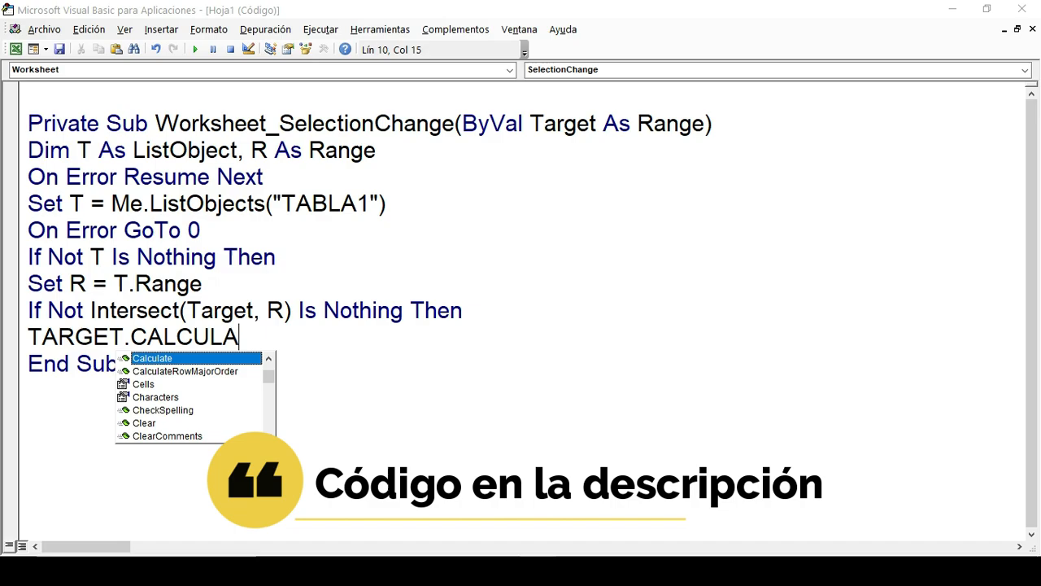
key(Return)
text(END IF)
key(Return)
text(END IF)
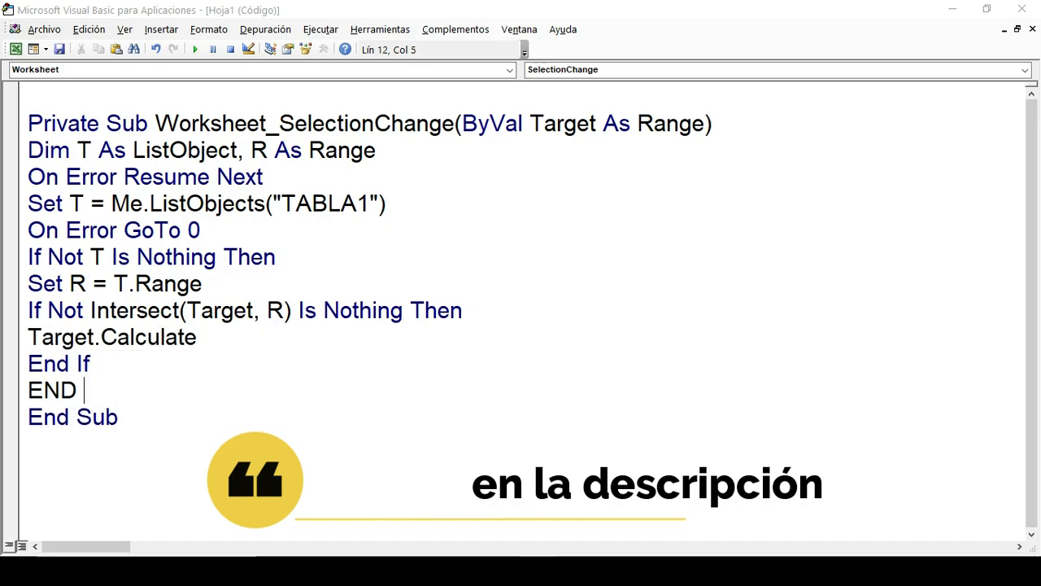
- Save the workbook in Documentos as the macro-enabled file Libro1.xlsm and return to the worksheet
click(59, 50)
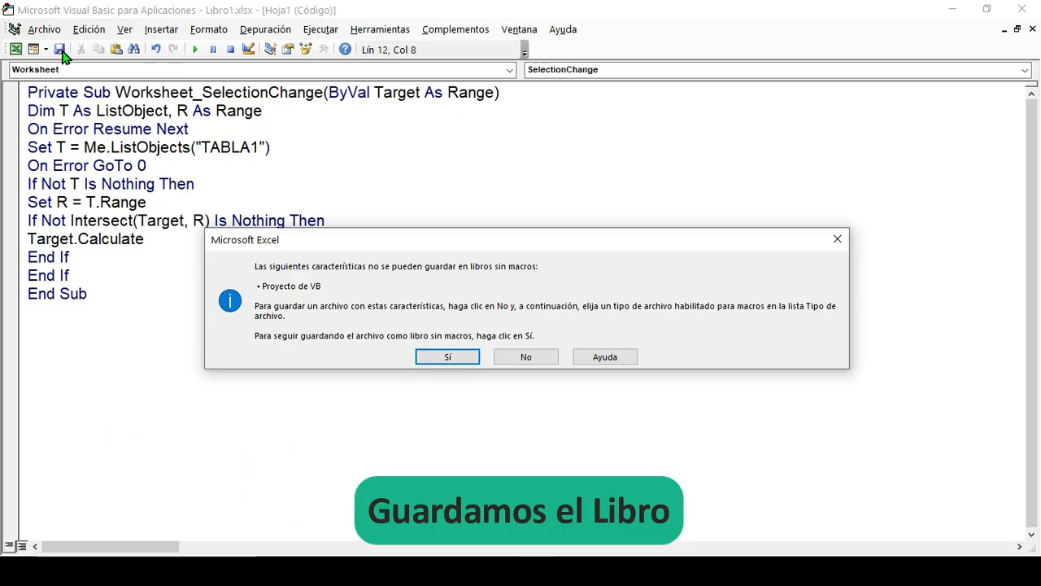
click(522, 362)
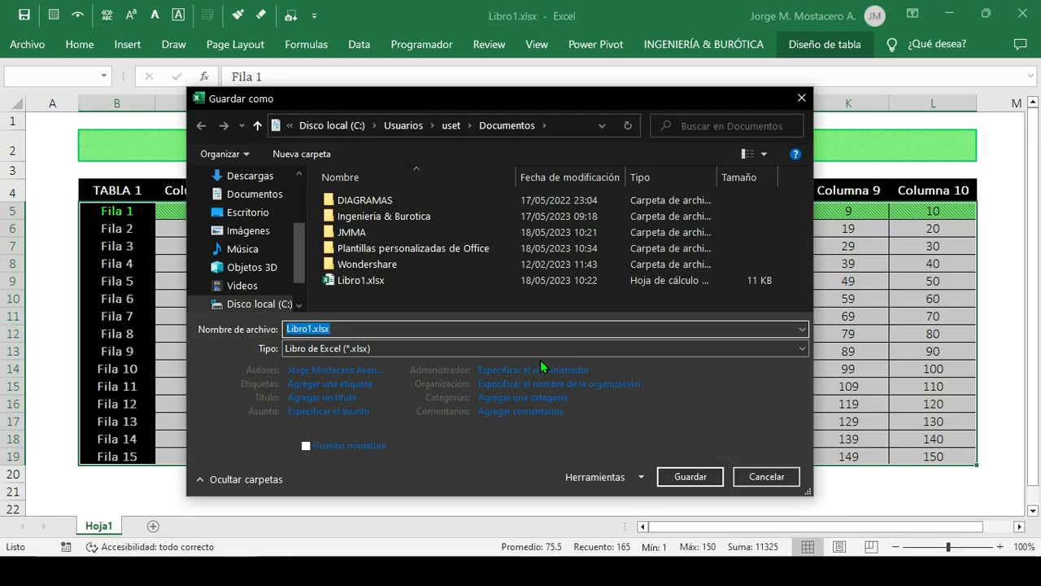
click(800, 348)
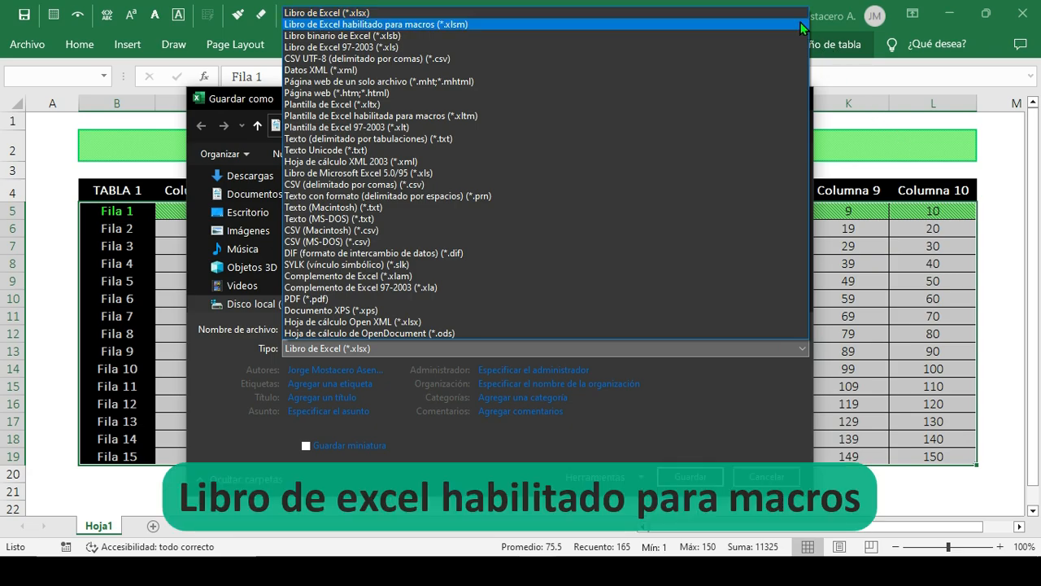
click(472, 24)
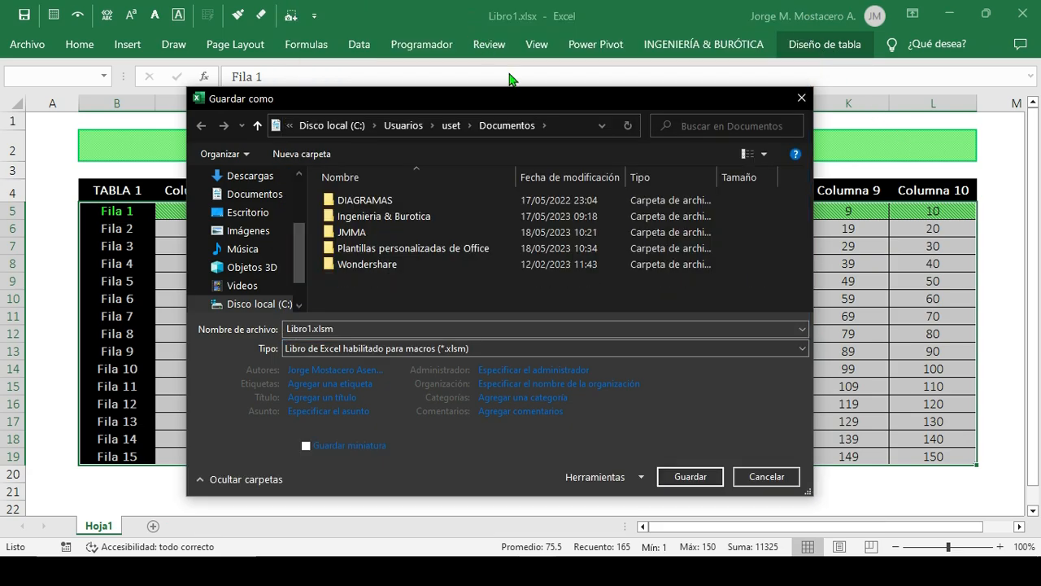
click(718, 478)
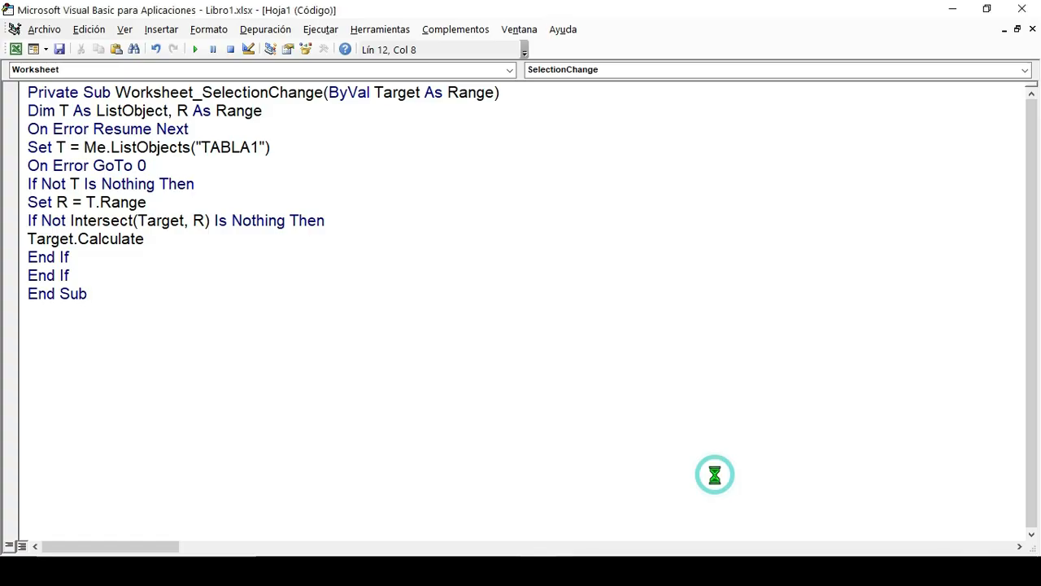
click(952, 11)
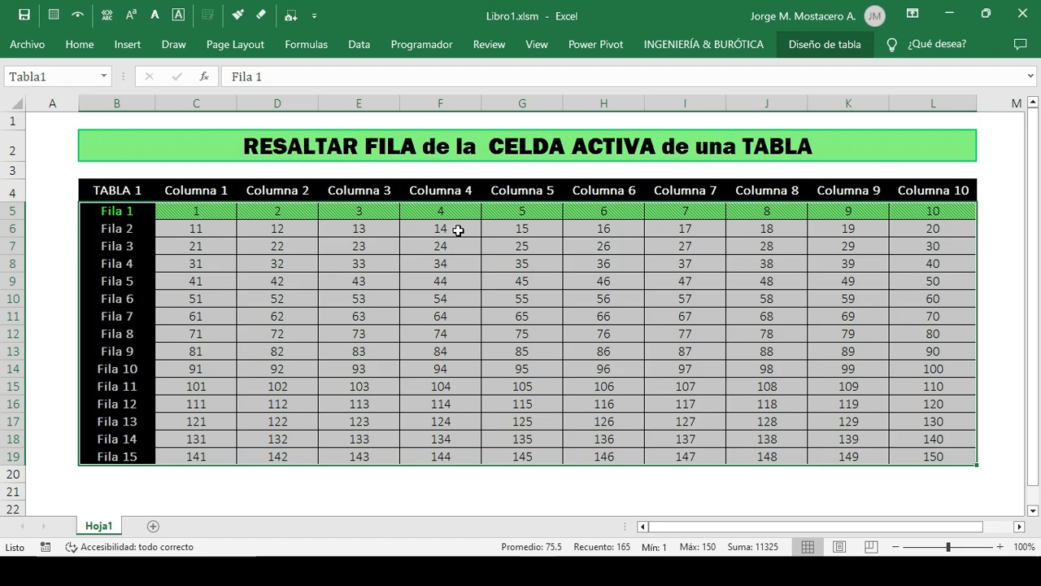
- Test the row highlighting by moving the active cell down Columna 5 from G5 to G19
click(532, 212)
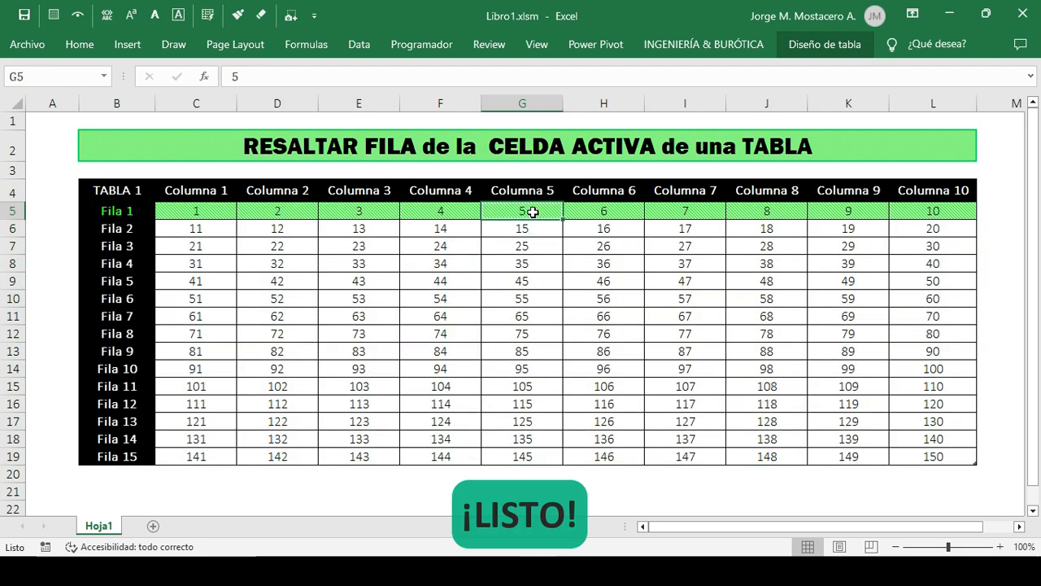
key(Down)
key(Down)
key(Down)
key(Down)
key(Down)
key(Down)
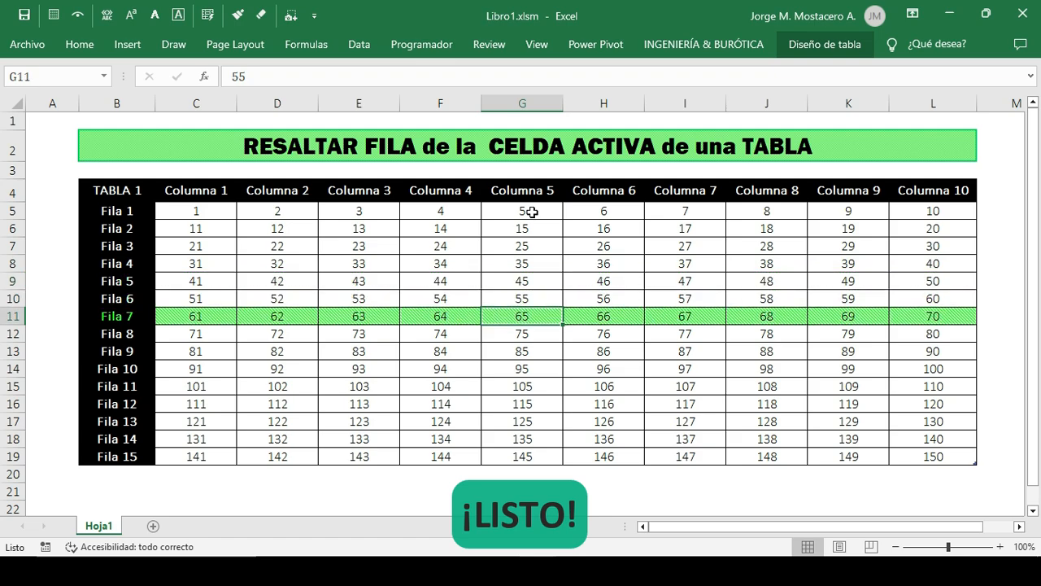
key(Down)
key(Down)
key(Down)
key(Down)
key(Down)
key(Down)
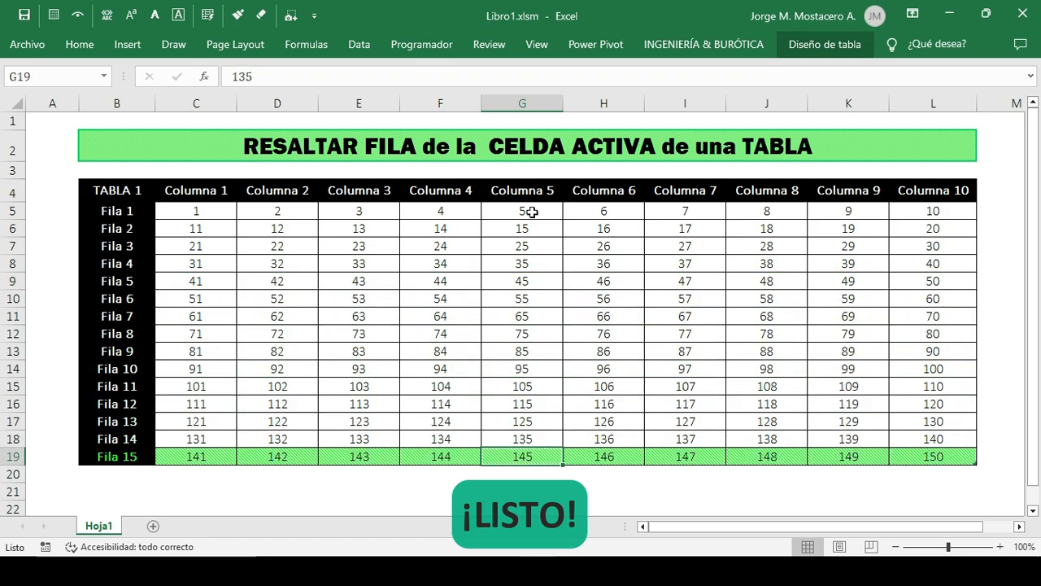
- Test the label highlighting by moving the active cell down the TABLA 1 column from B5 to B19
click(116, 210)
key(Down)
key(Down)
key(Down)
key(Down)
key(Down)
key(Down)
key(Down)
key(Down)
key(Down)
key(Down)
key(Down)
key(Down)
key(Down)
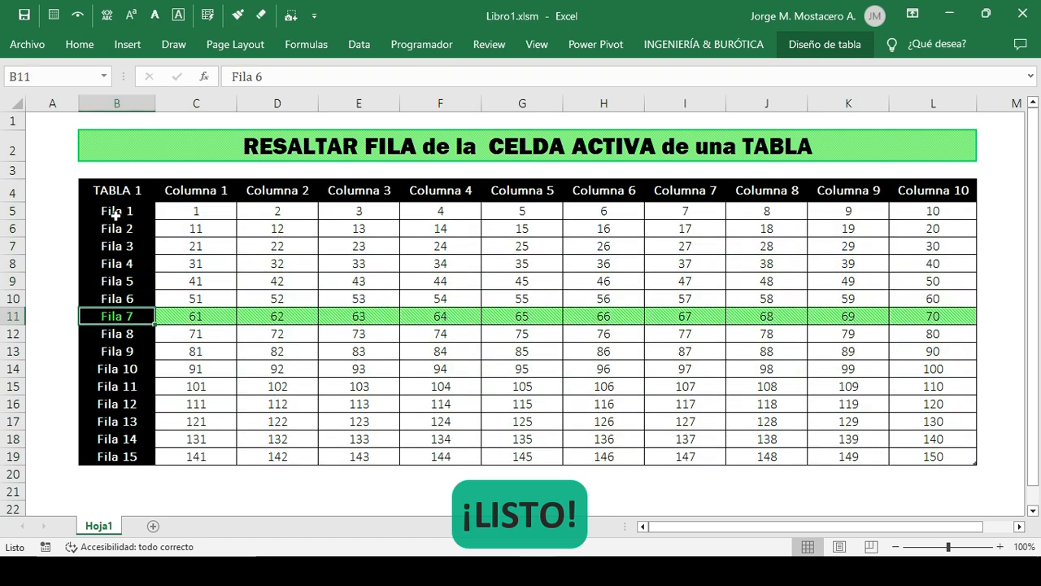
key(Down)
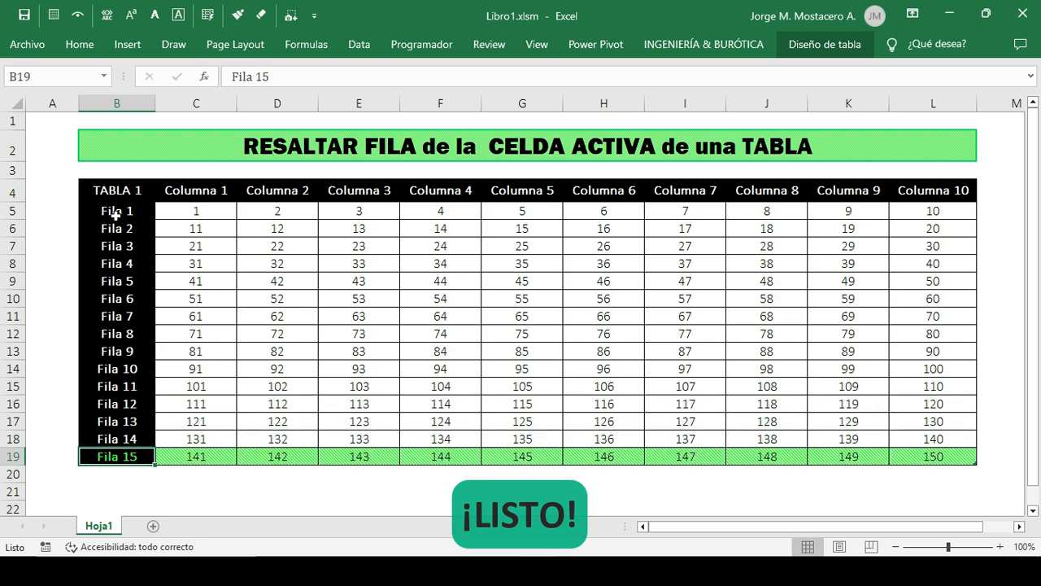
- Add a new table row below Fila 15 by entering the label Fila 16 in B20
click(122, 474)
text(F)
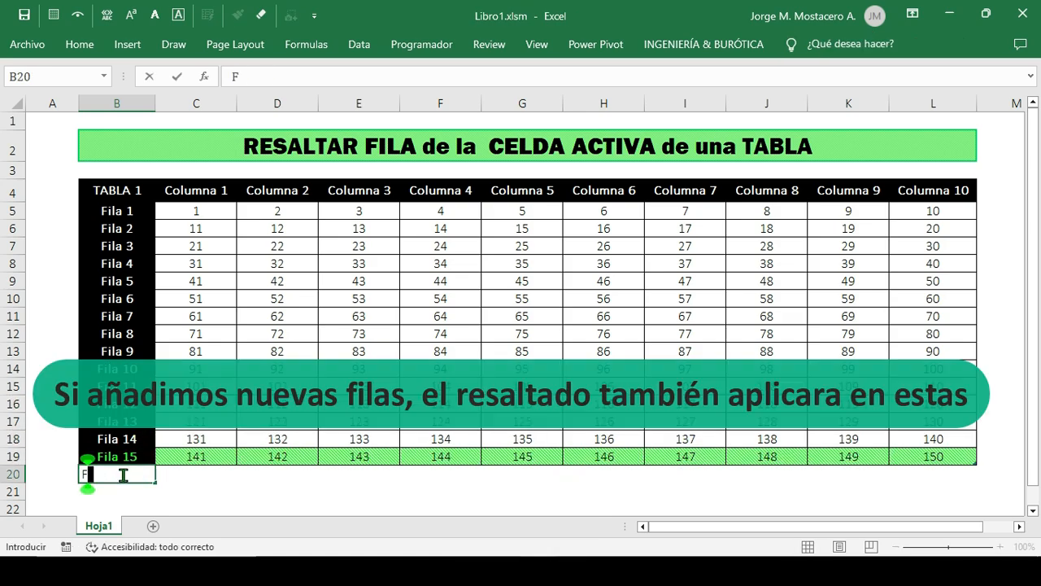
text(ila)
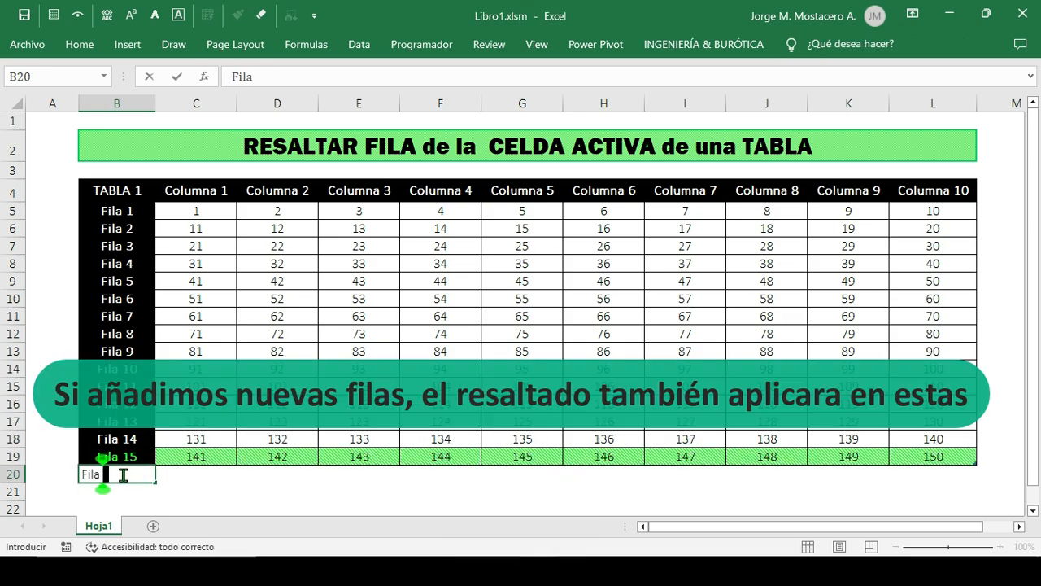
text( 16)
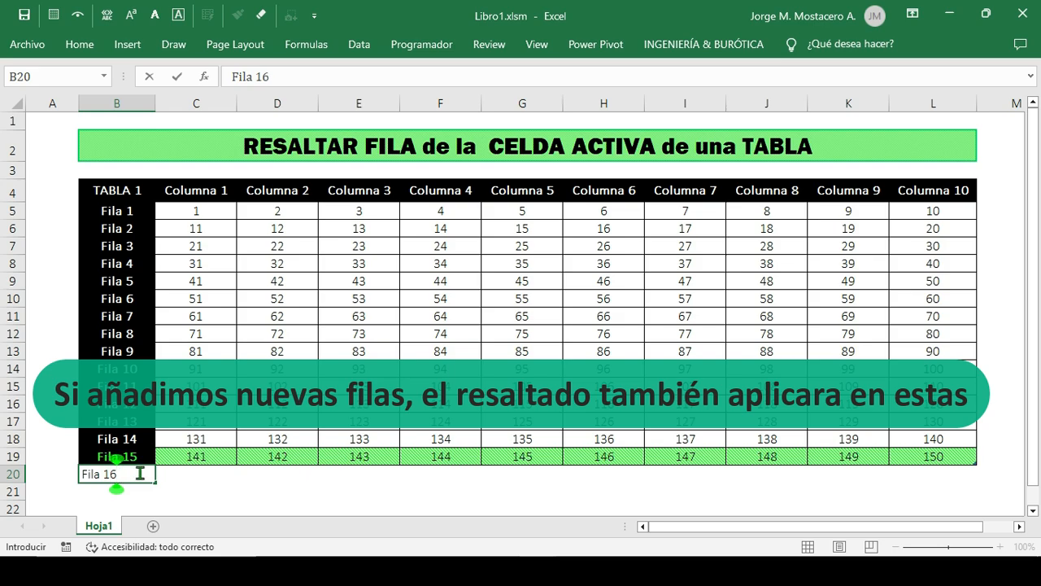
click(169, 473)
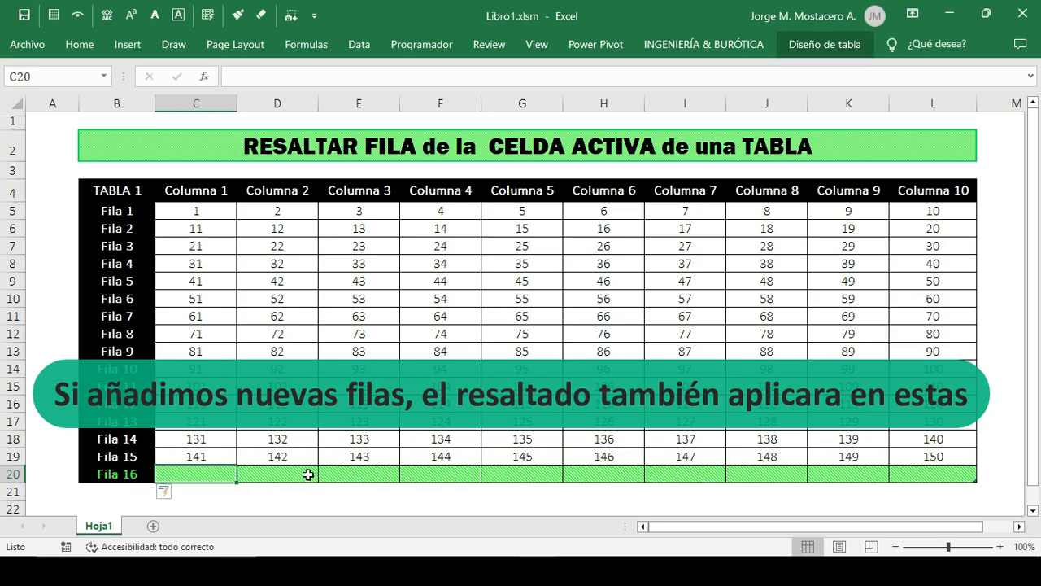
- Add another table row with the label fila 17 in B21 and capitalize the label as Fila 17
click(118, 488)
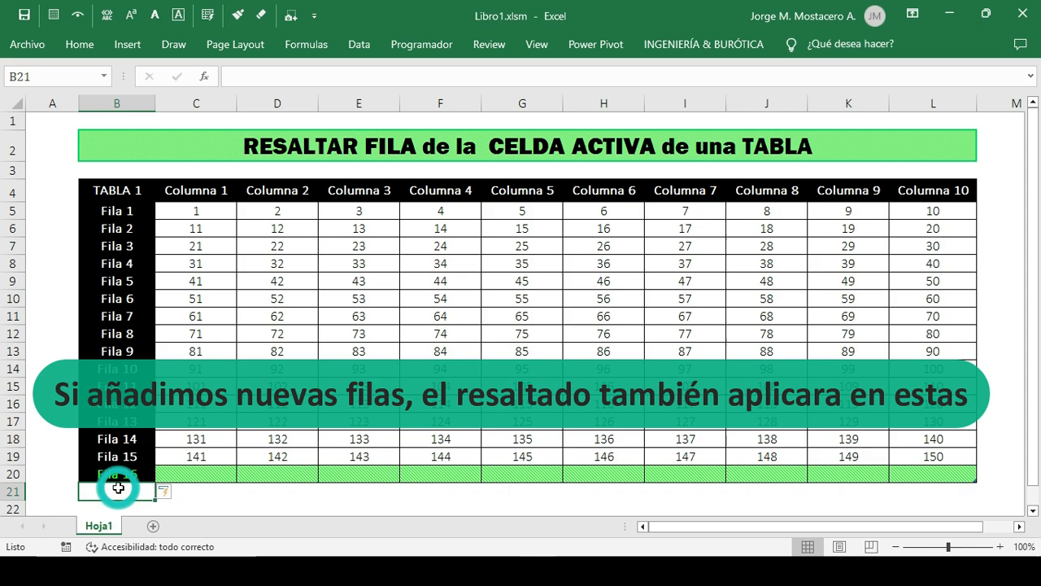
text(fila)
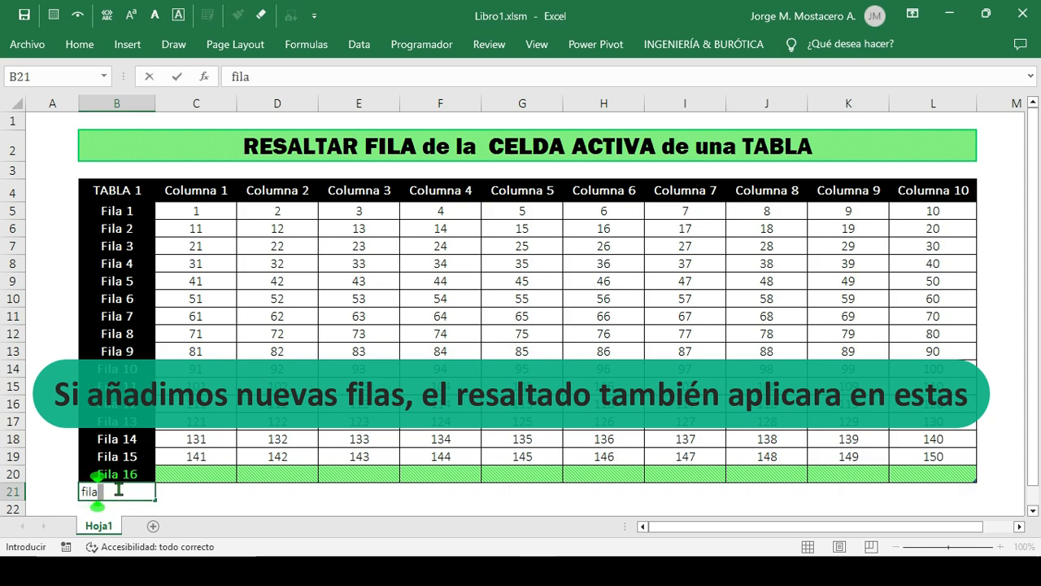
text( 17)
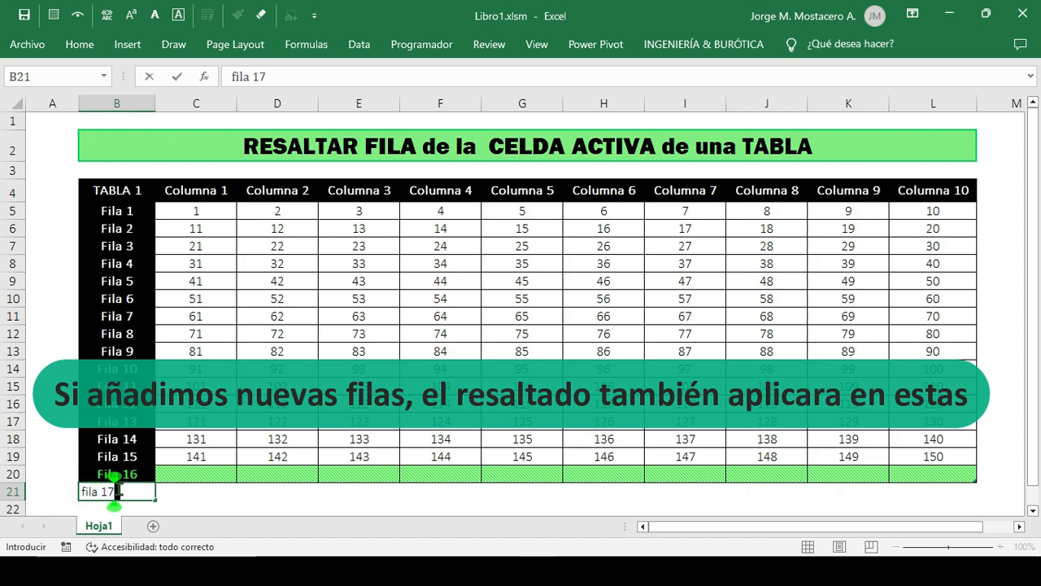
click(196, 489)
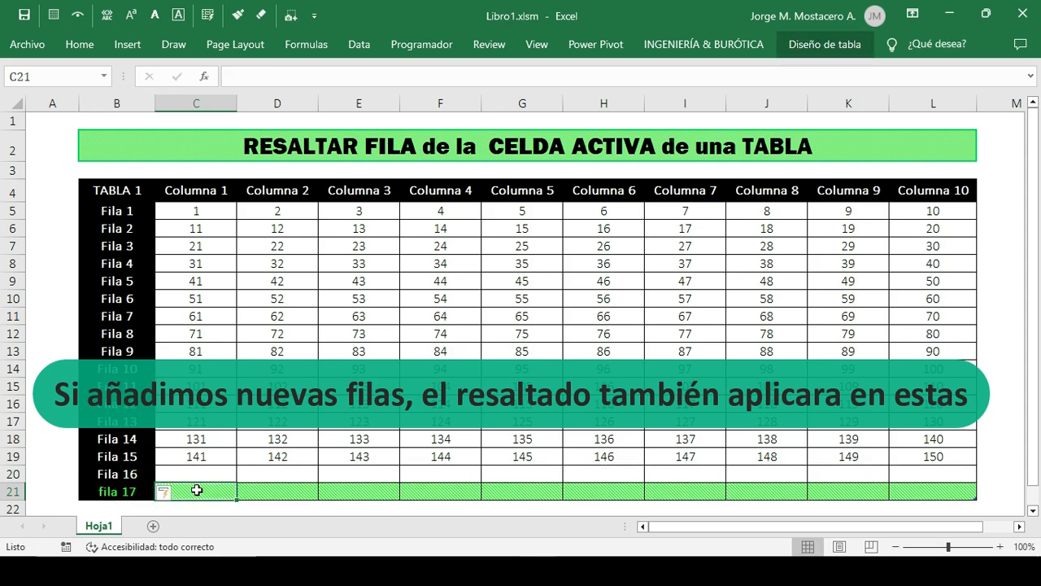
click(143, 493)
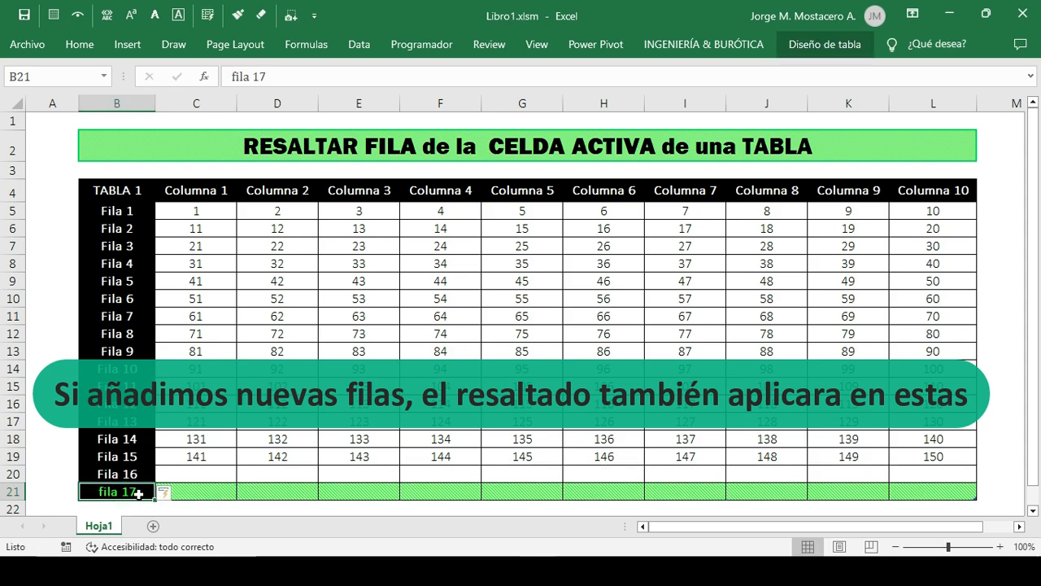
click(155, 14)
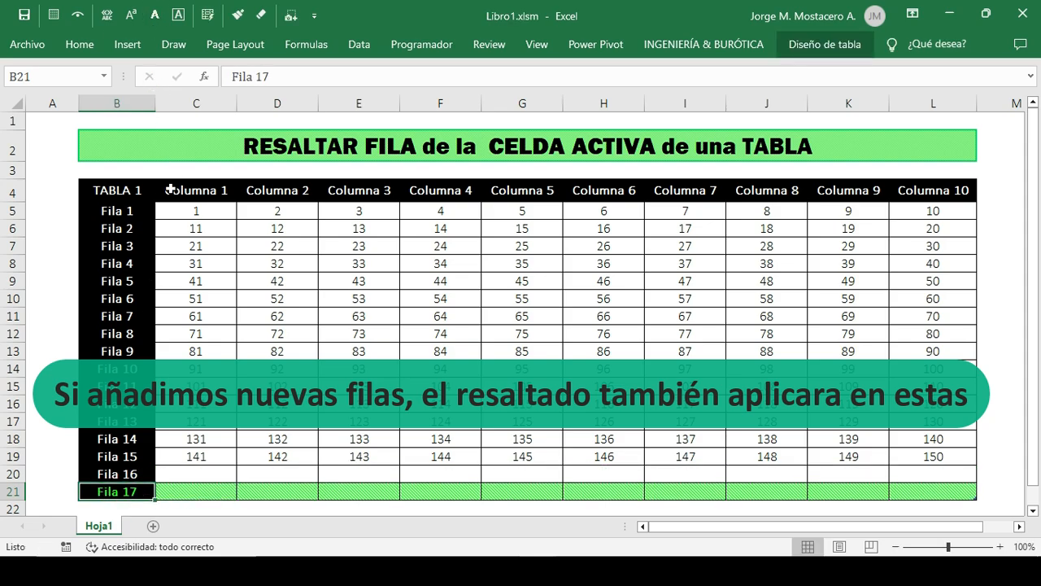
- Check where the highlighting applies by selecting cells in the new rows, including C20, and outside the table in column A, row 22 and M7
click(173, 494)
click(200, 475)
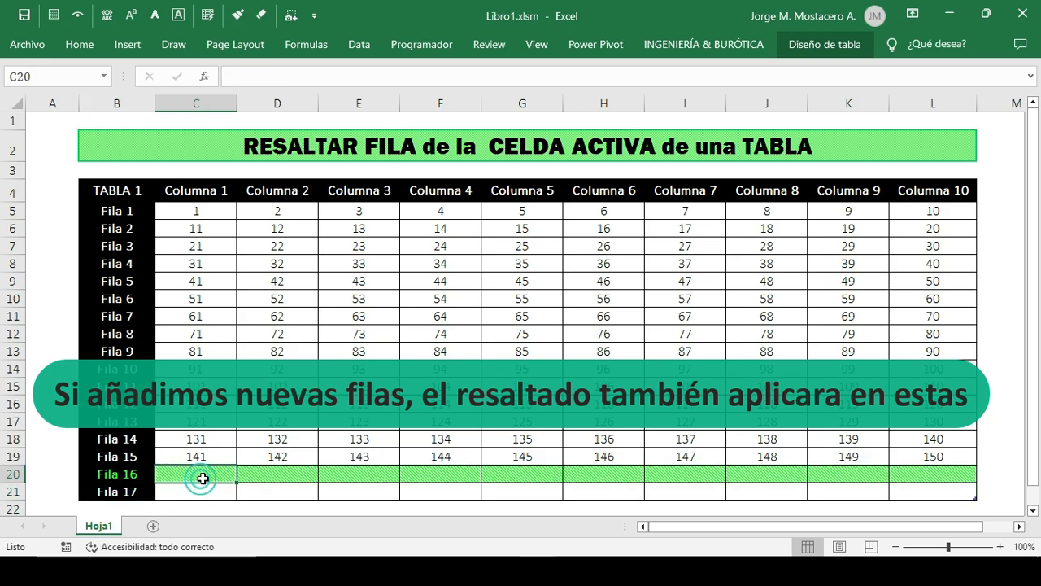
click(54, 192)
click(56, 211)
click(52, 228)
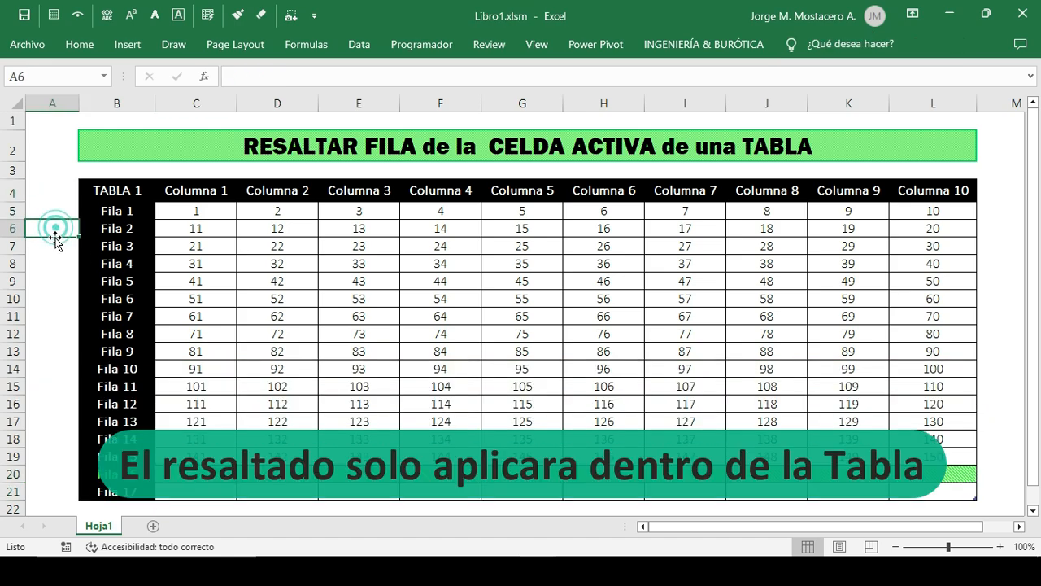
click(52, 246)
click(52, 281)
click(49, 333)
click(49, 369)
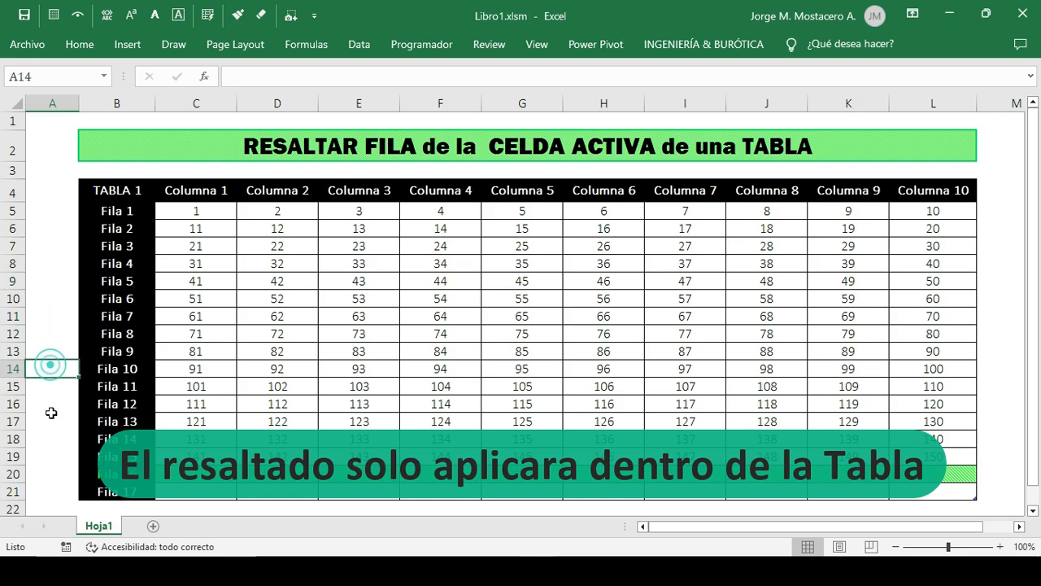
click(51, 421)
click(51, 474)
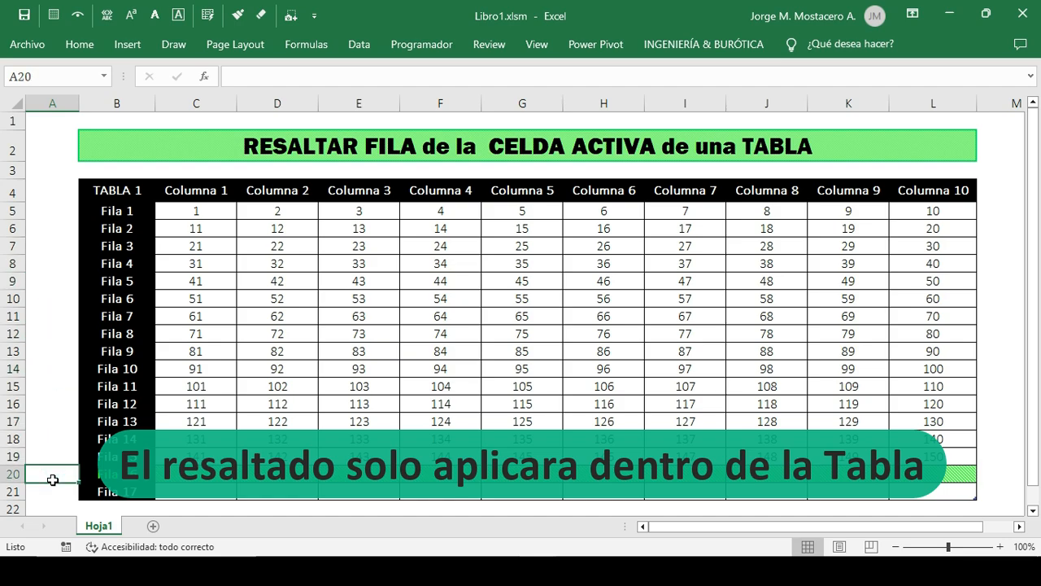
click(135, 509)
click(209, 508)
click(999, 246)
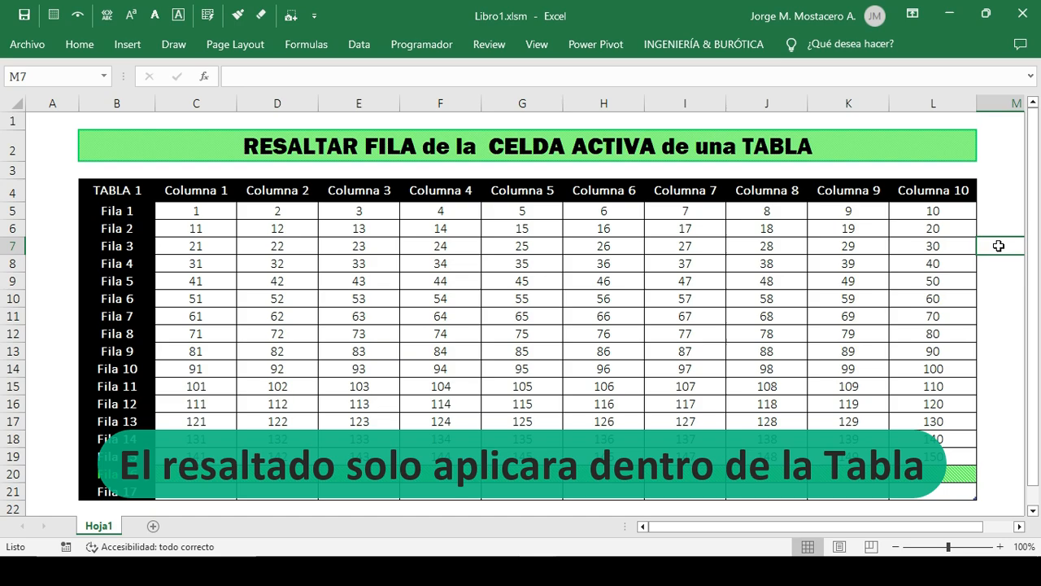